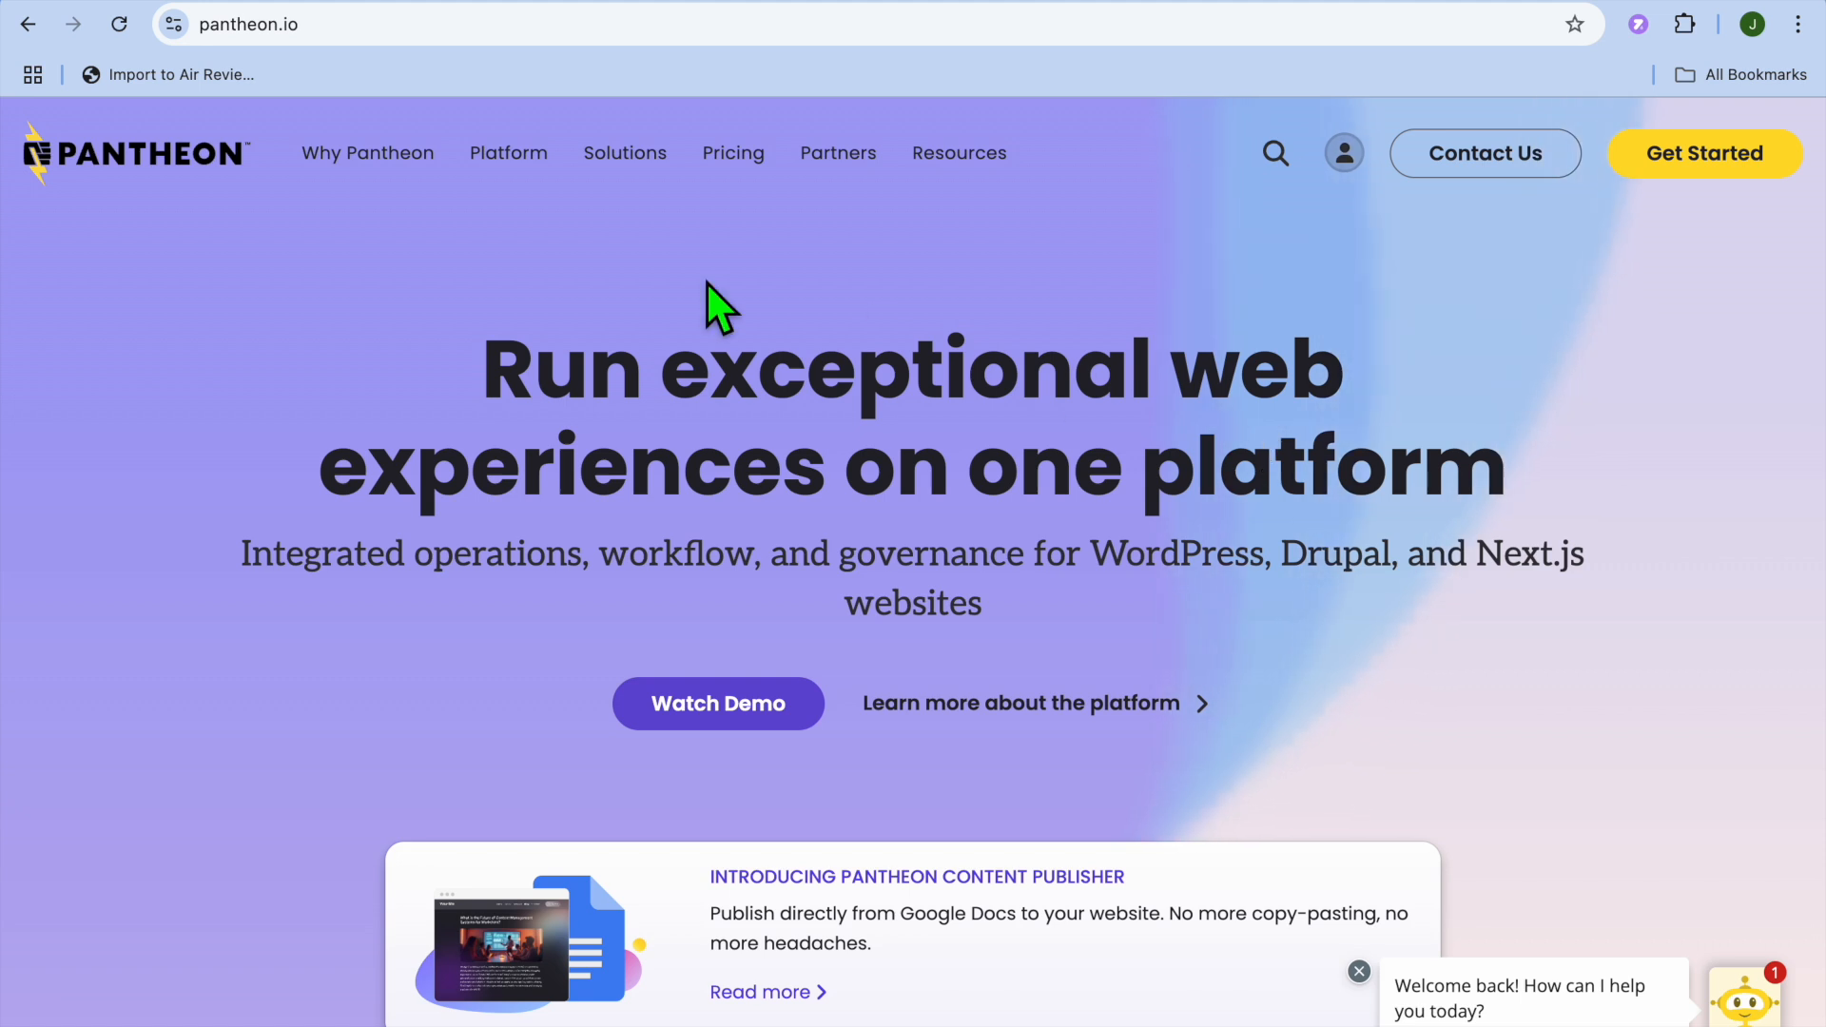
# Go to the Pantheon Personal Workspace dashboard and start creating a new WordPress site.
pyautogui.click(506, 0)
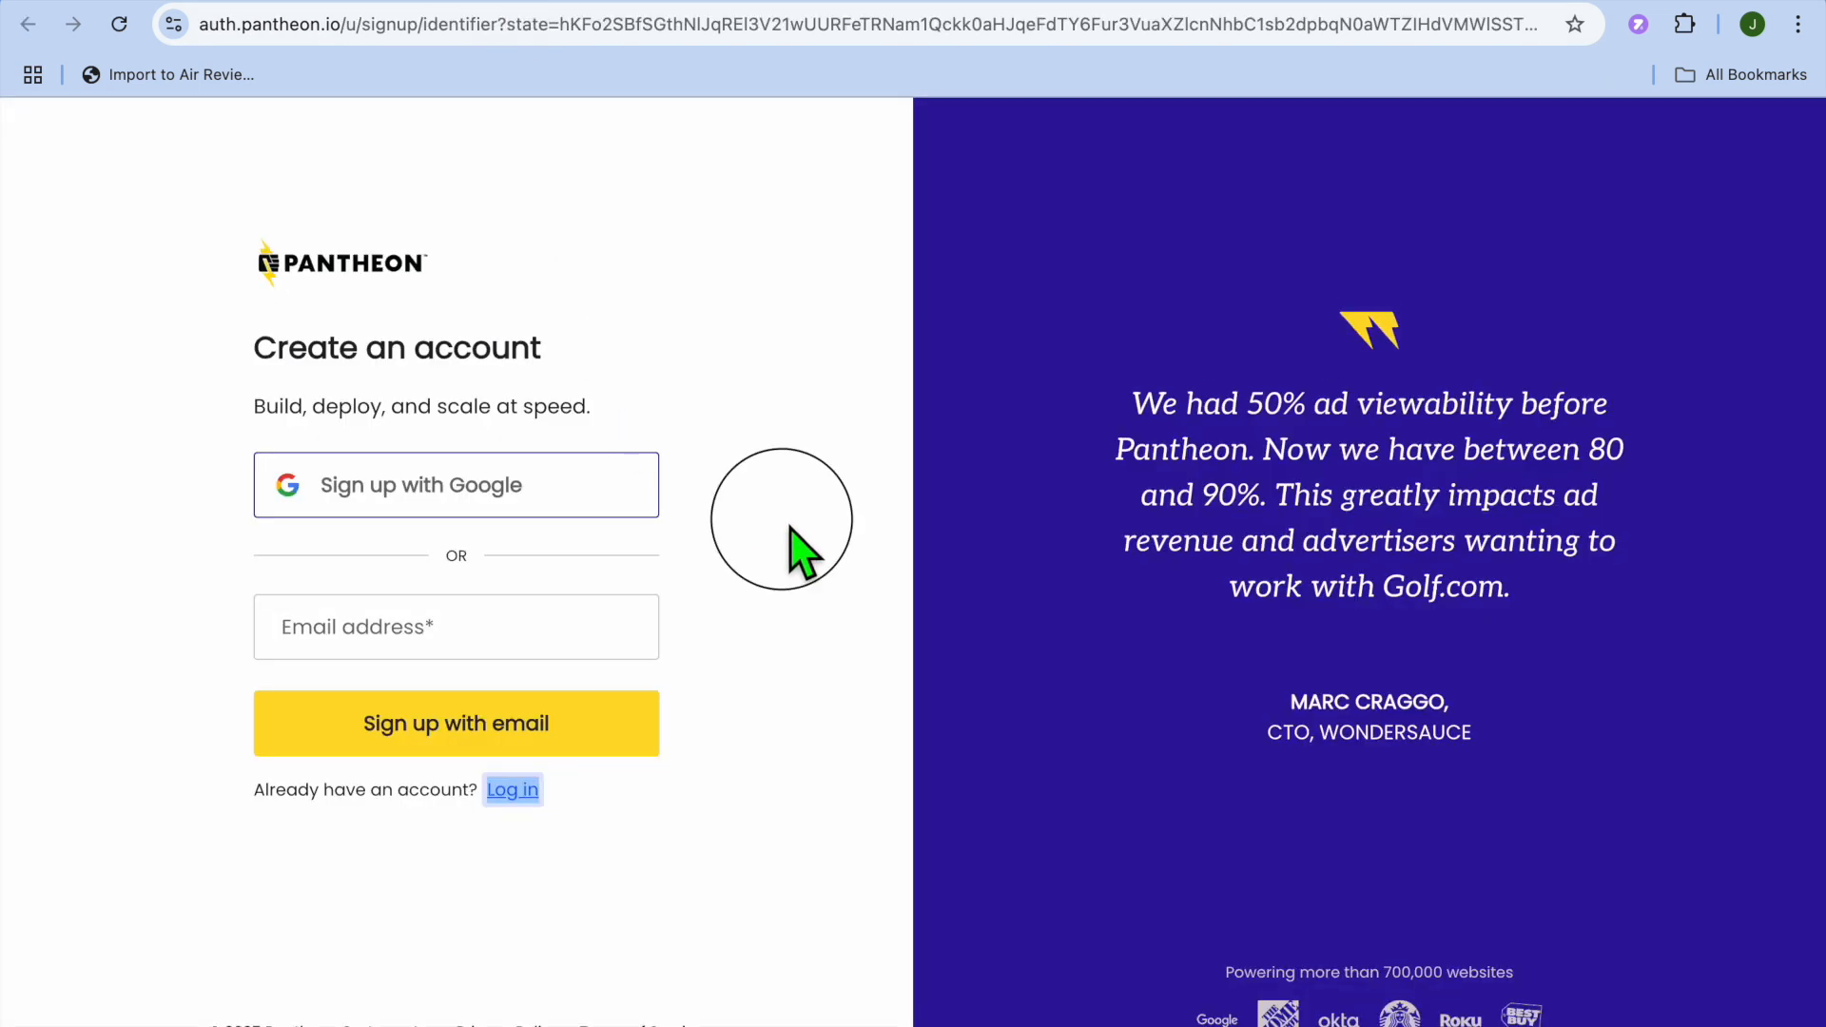
pyautogui.click(787, 551)
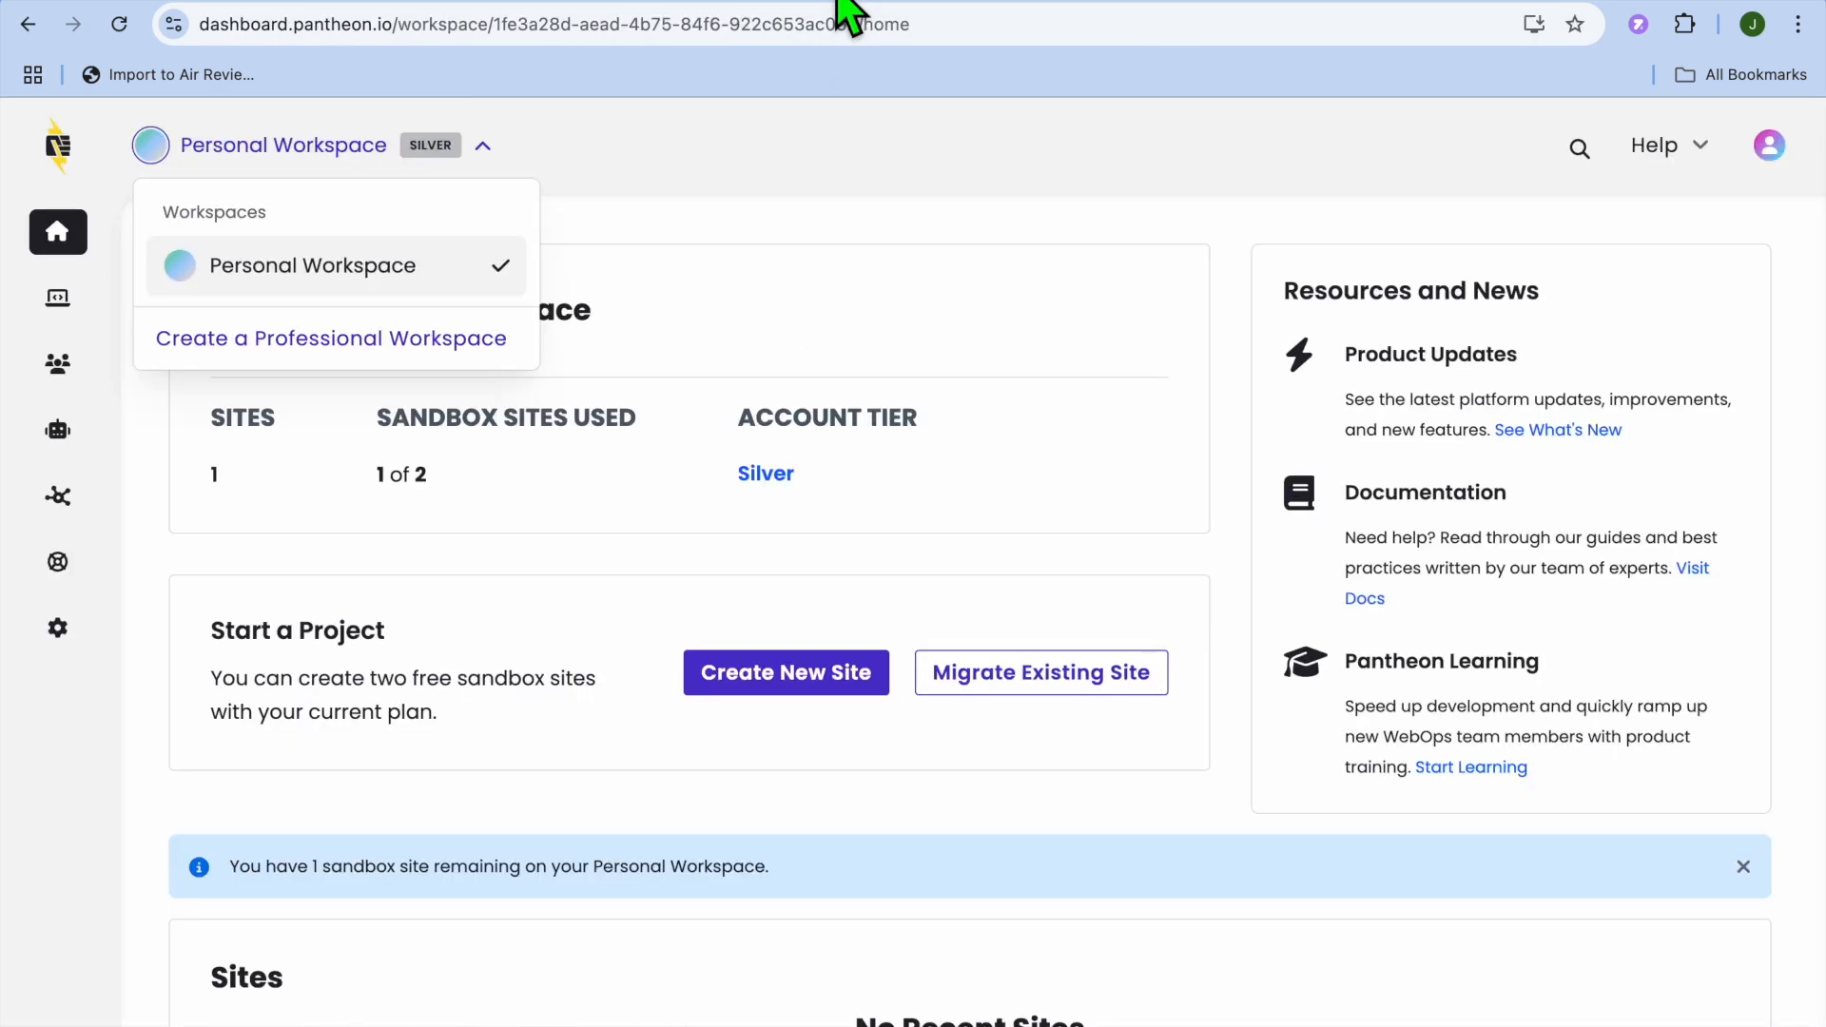
pyautogui.click(656, 306)
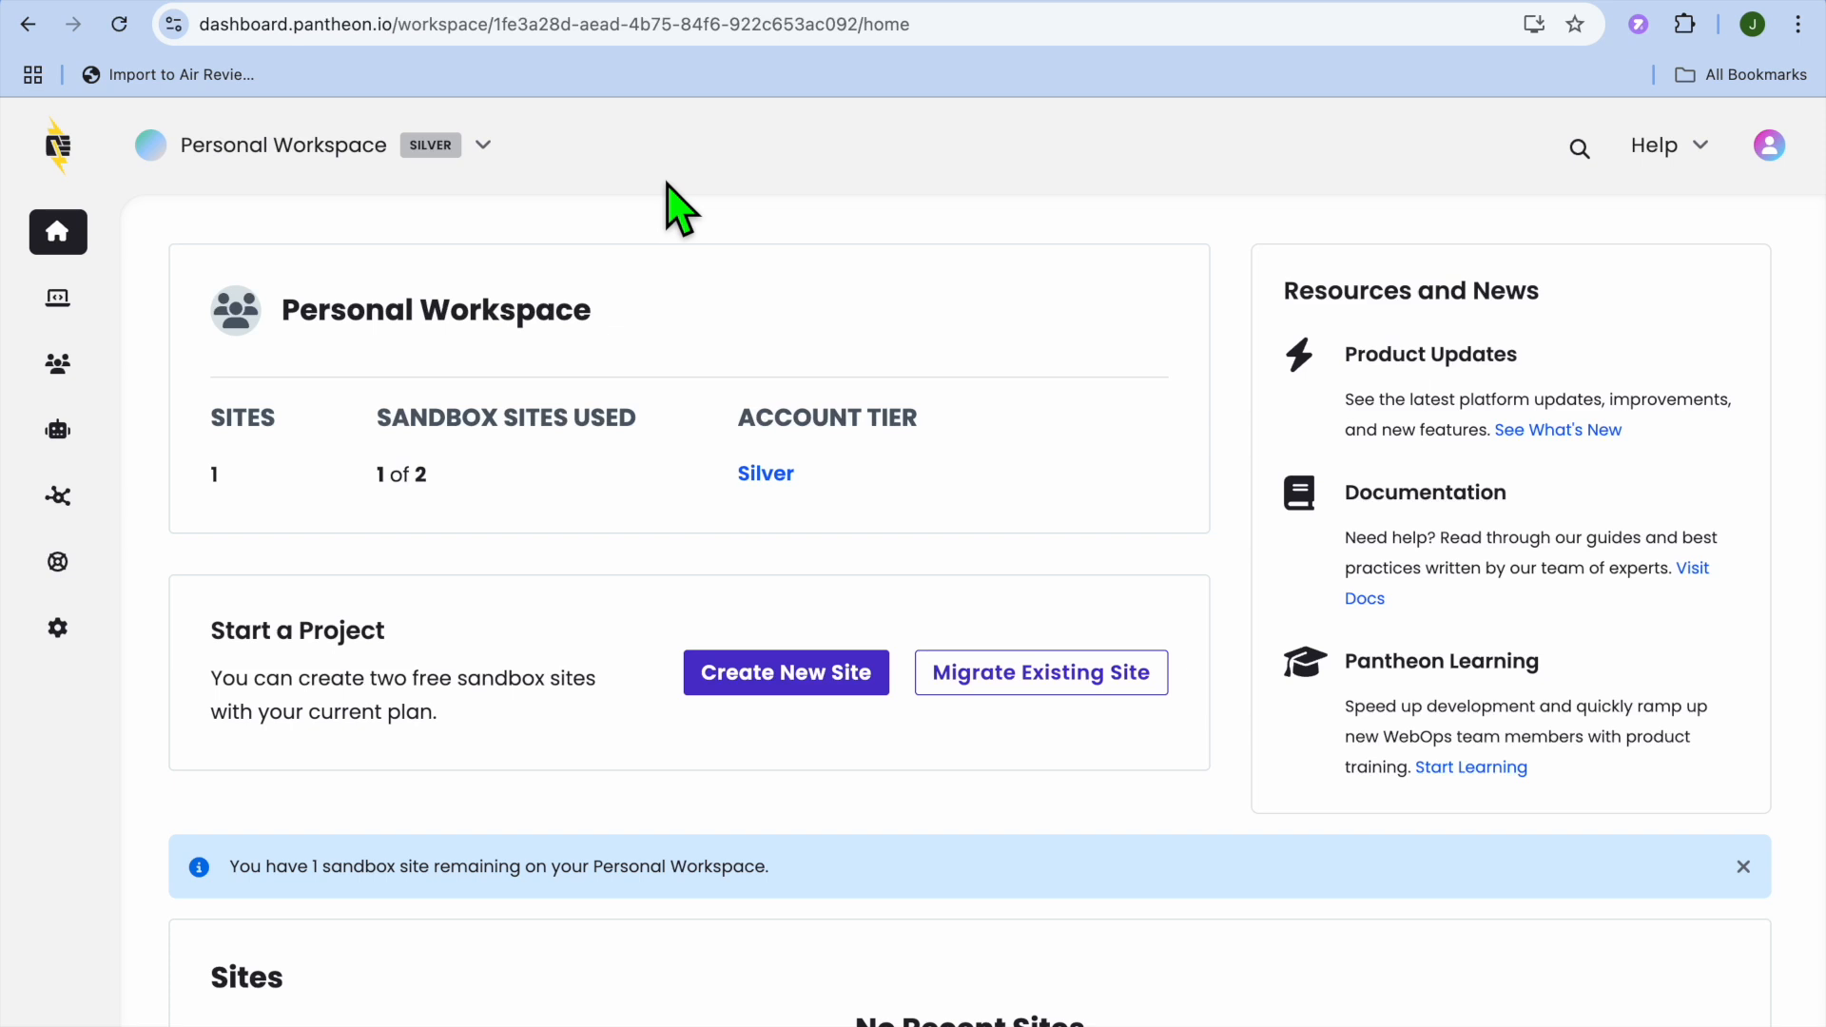
pyautogui.click(808, 674)
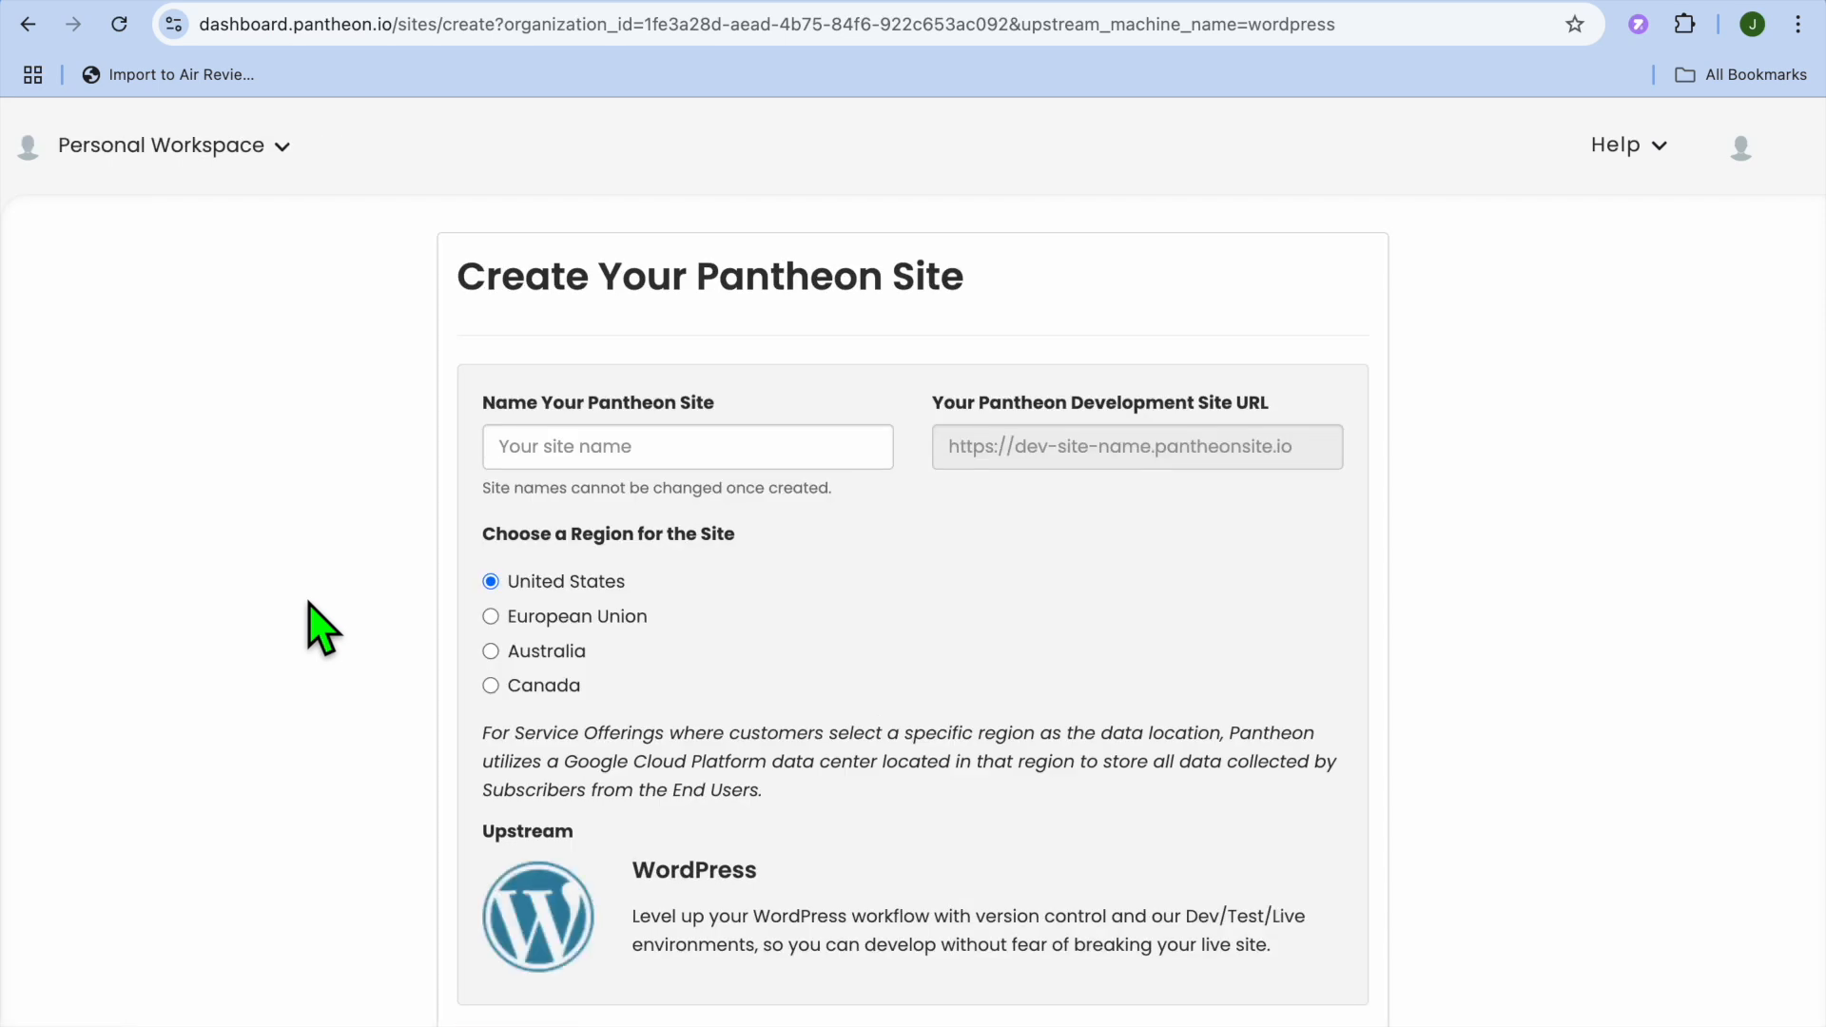
# Name the Pantheon site jasontutorials657, keep the United States region and WordPress upstream, and continue to deployment.
pyautogui.click(620, 458)
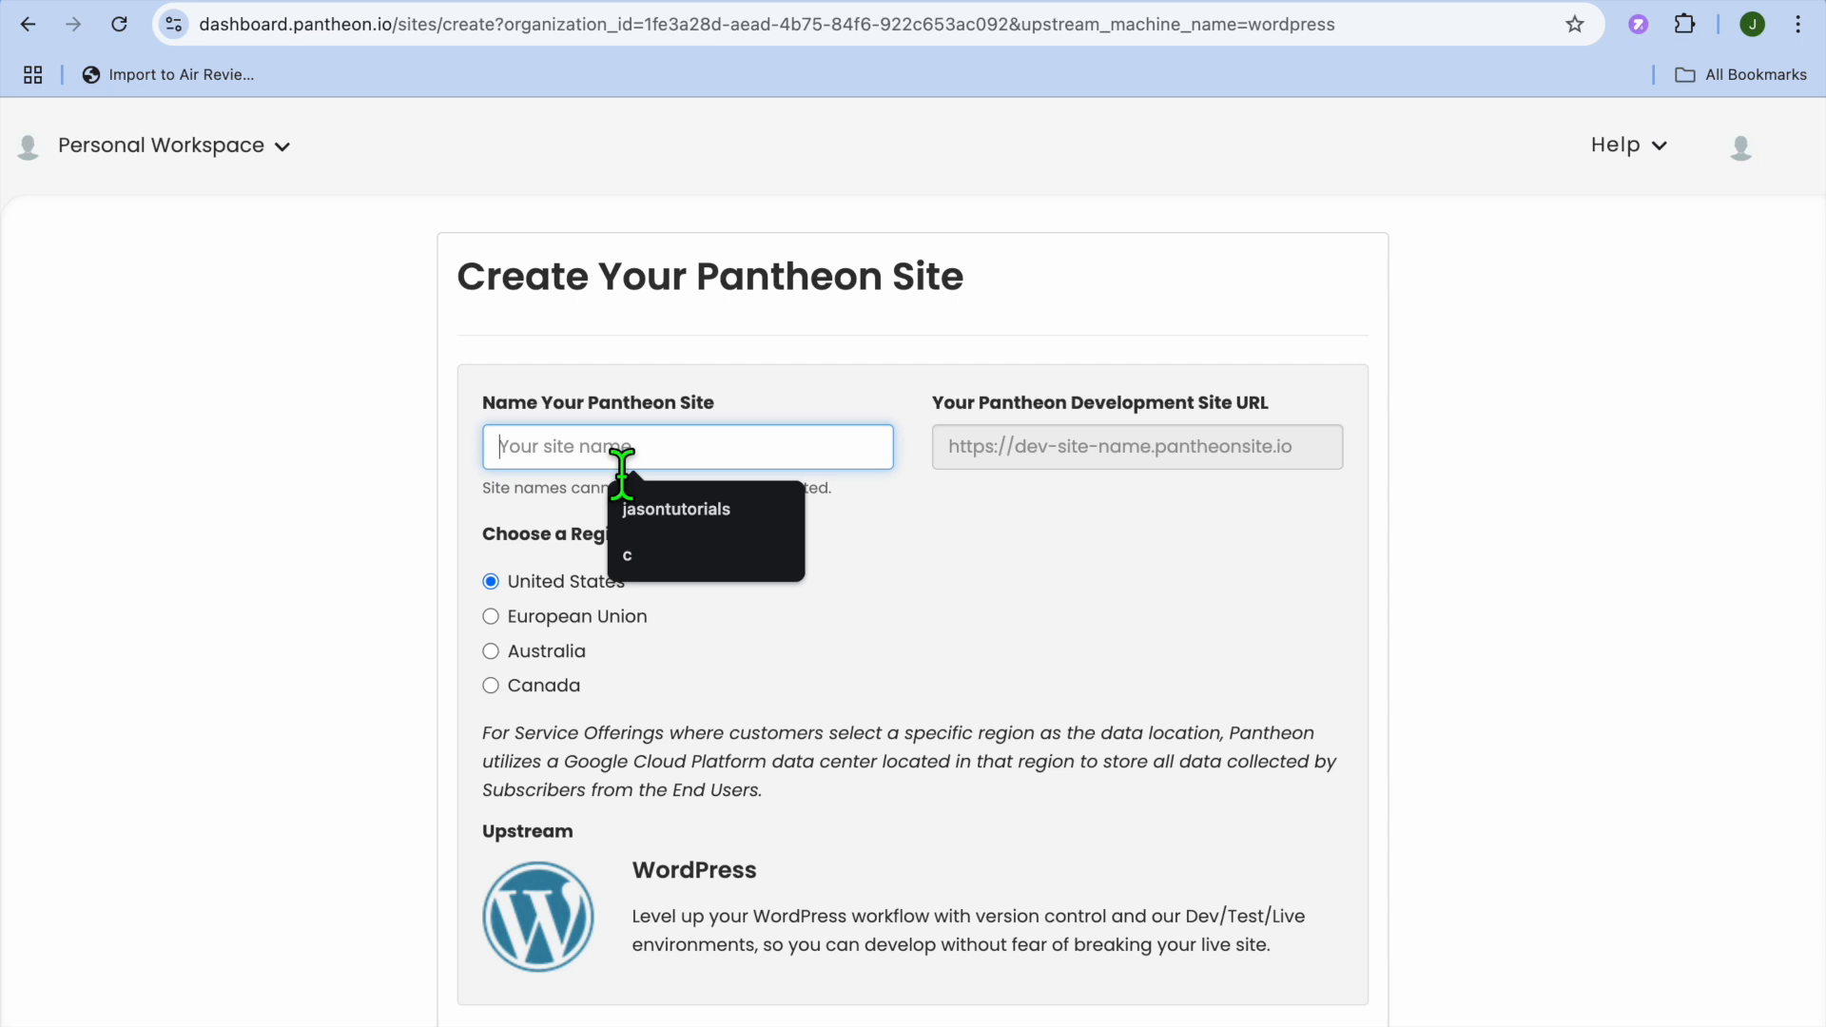
pyautogui.click(687, 509)
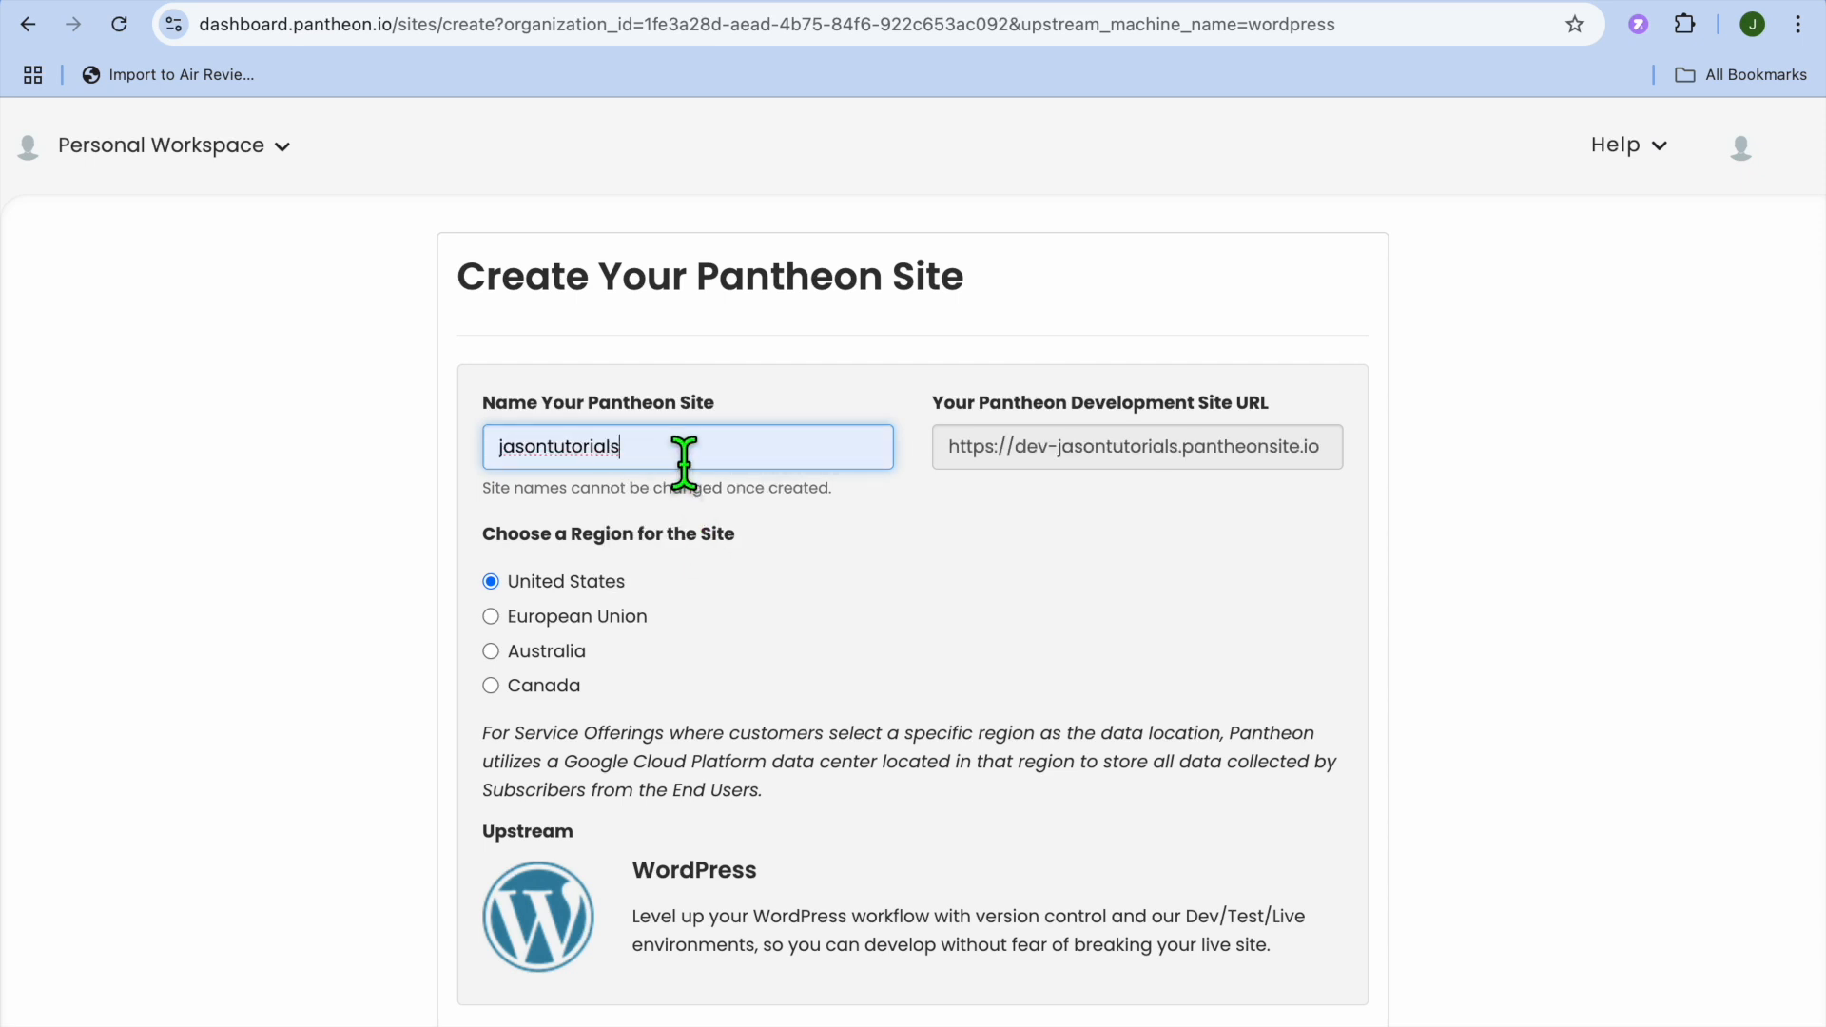
pyautogui.write('657')
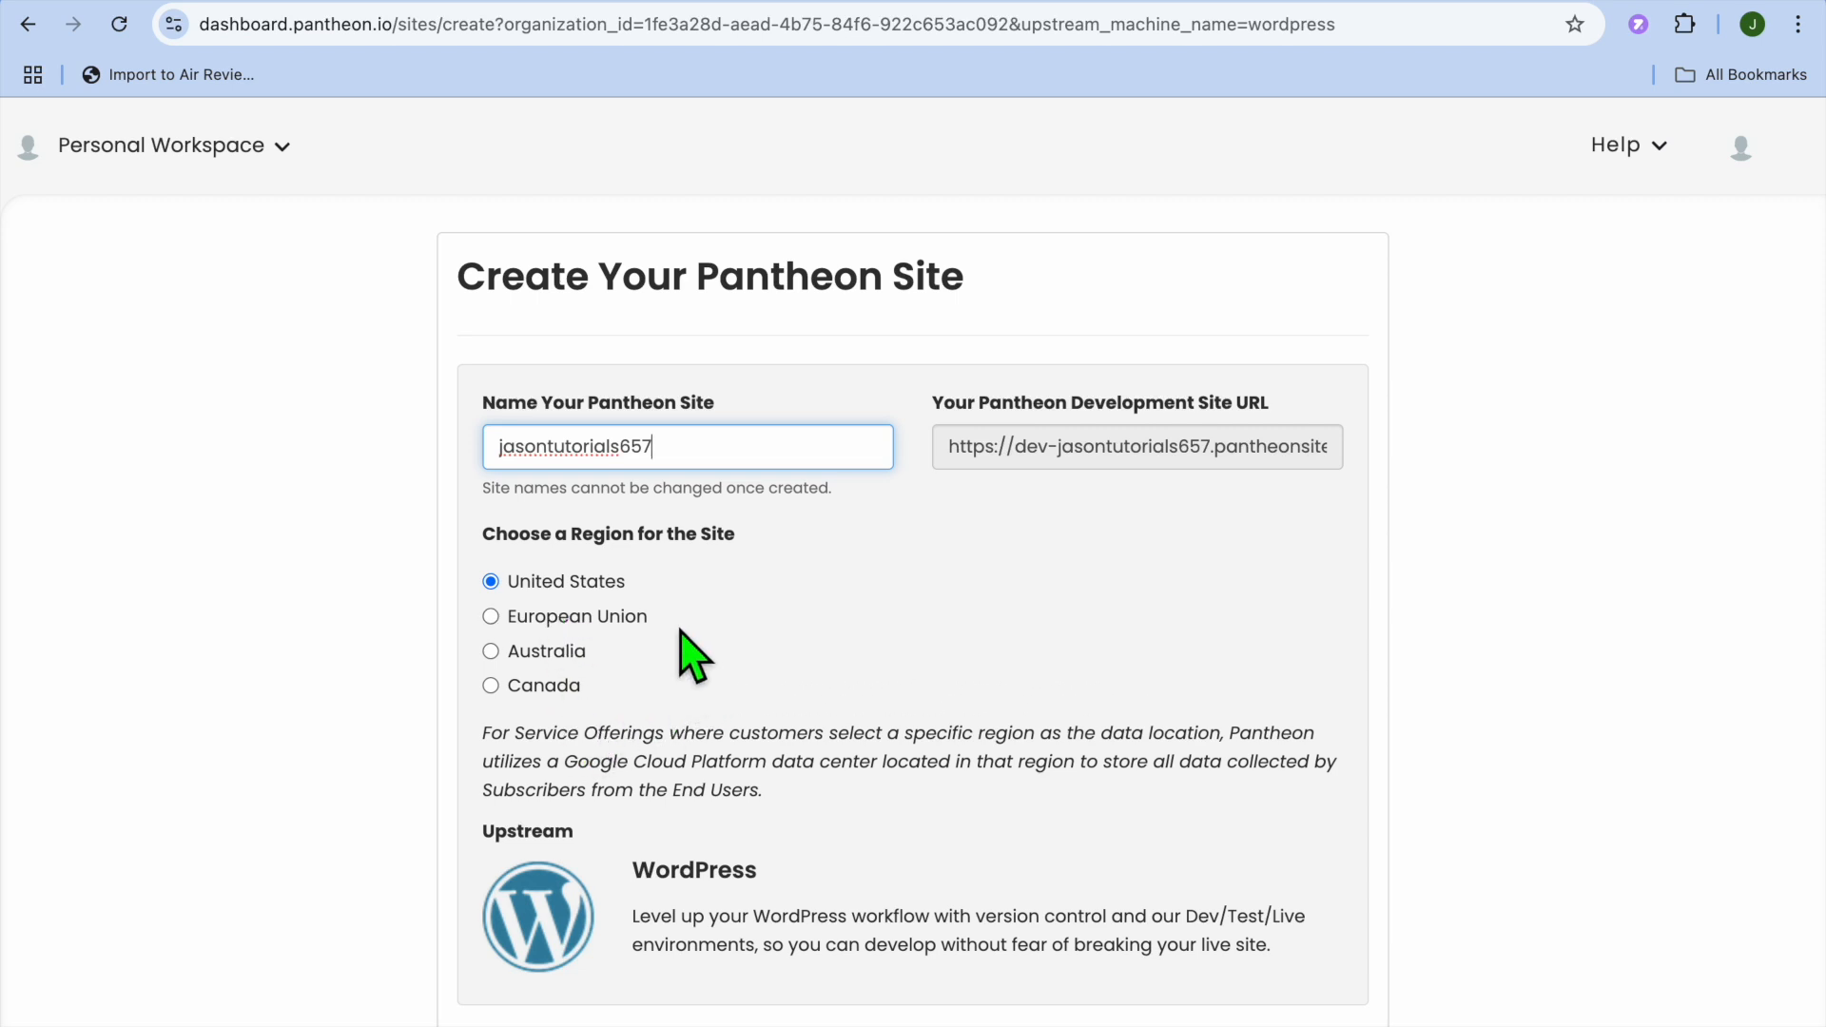
pyautogui.scroll(-1, 723, 671)
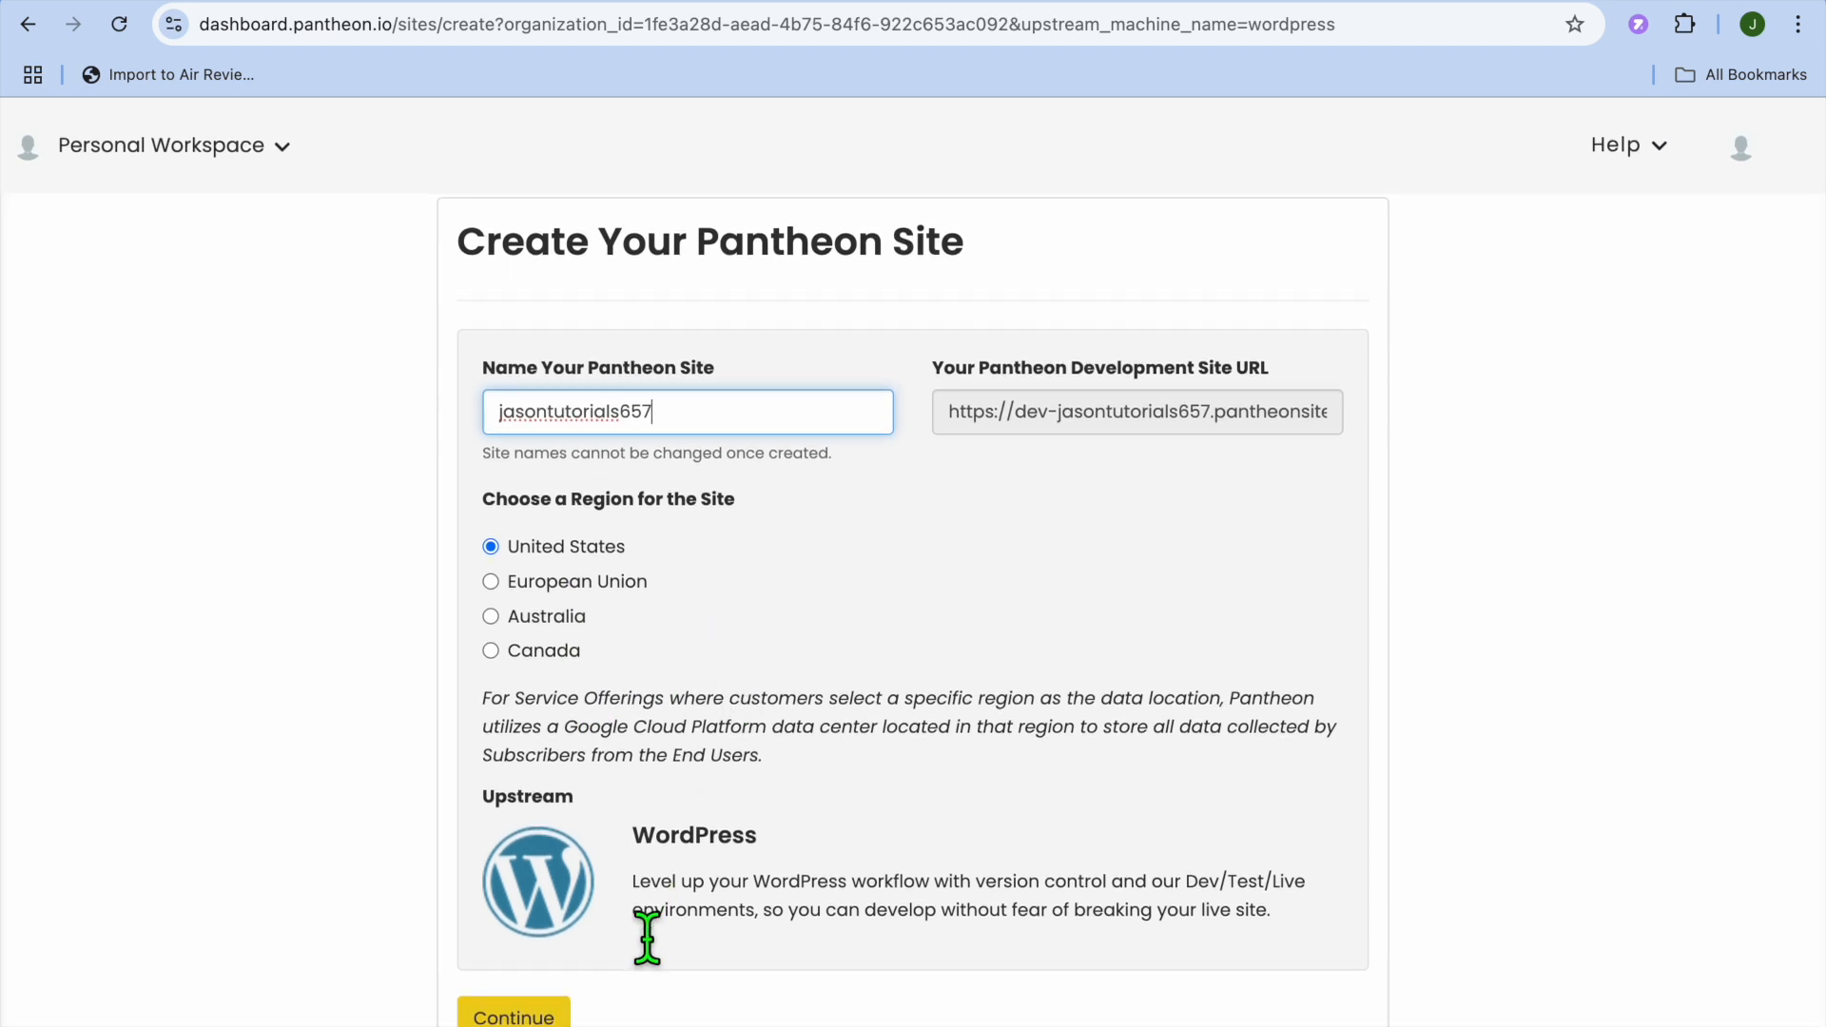
pyautogui.click(536, 1018)
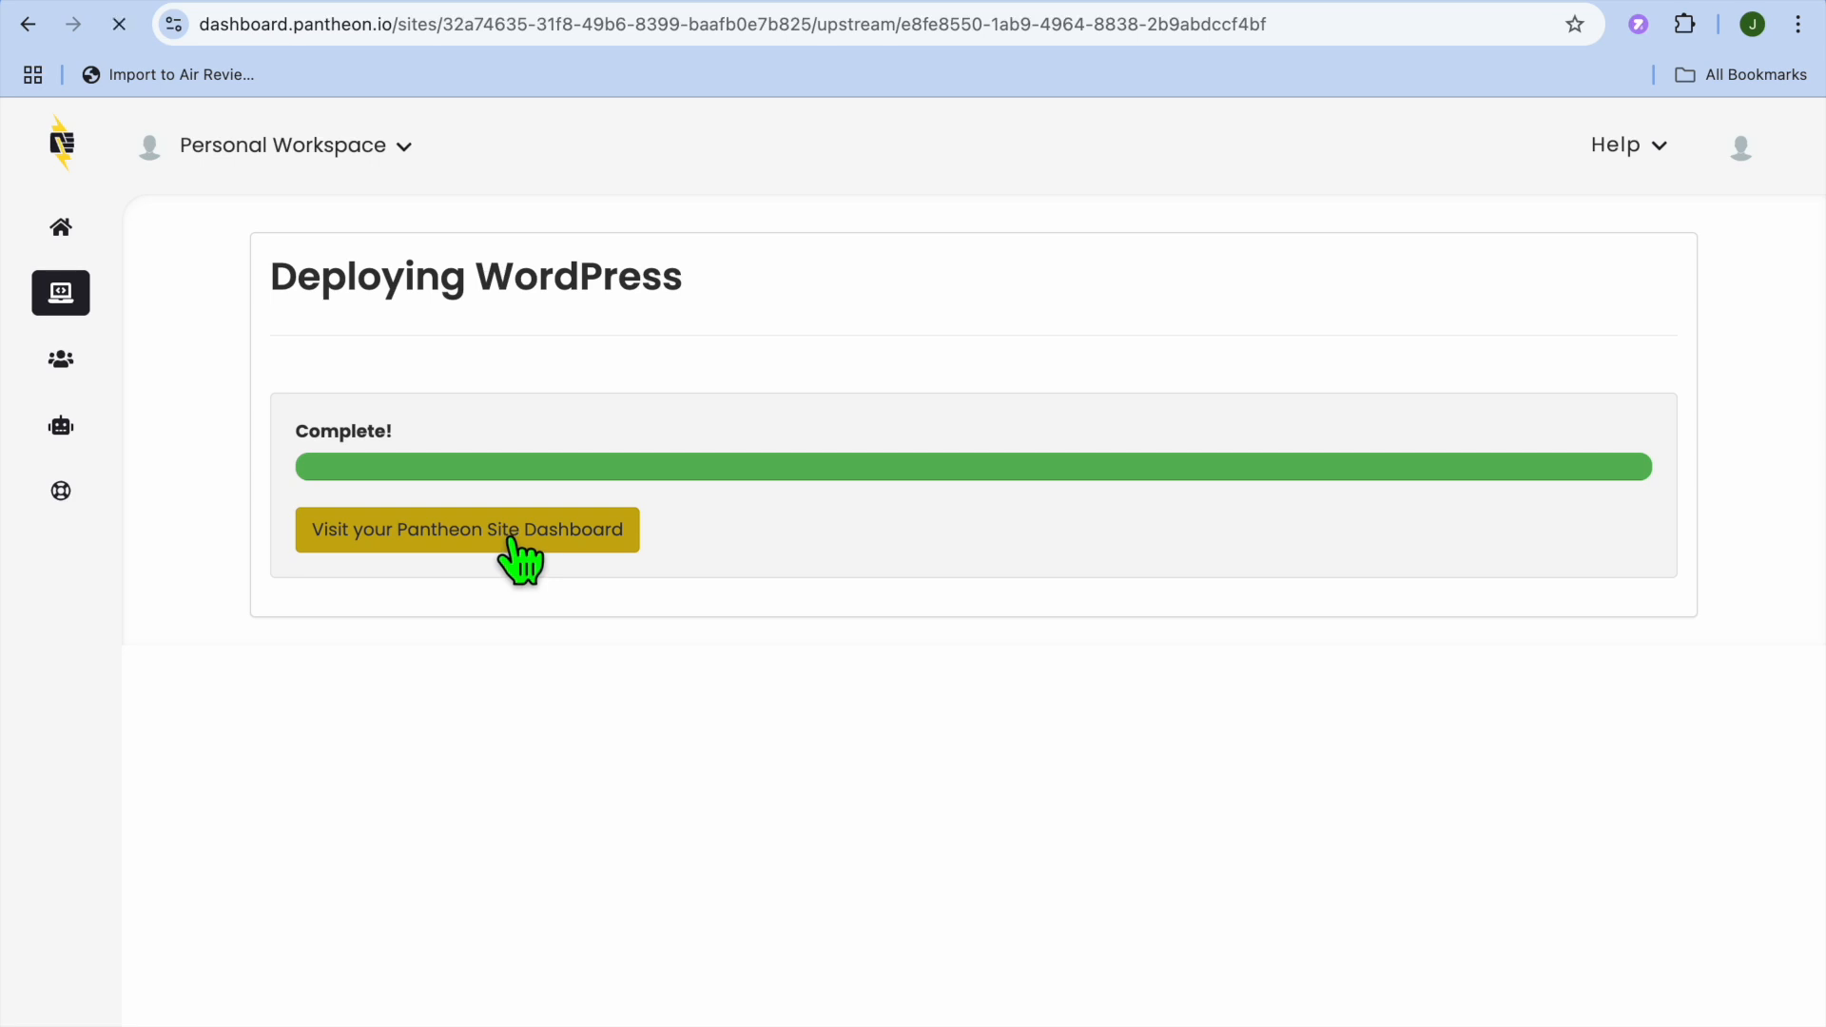
# Visit the new site's dashboard, open its Site Admin and continue the WordPress installation in English (United States).
pyautogui.click(511, 539)
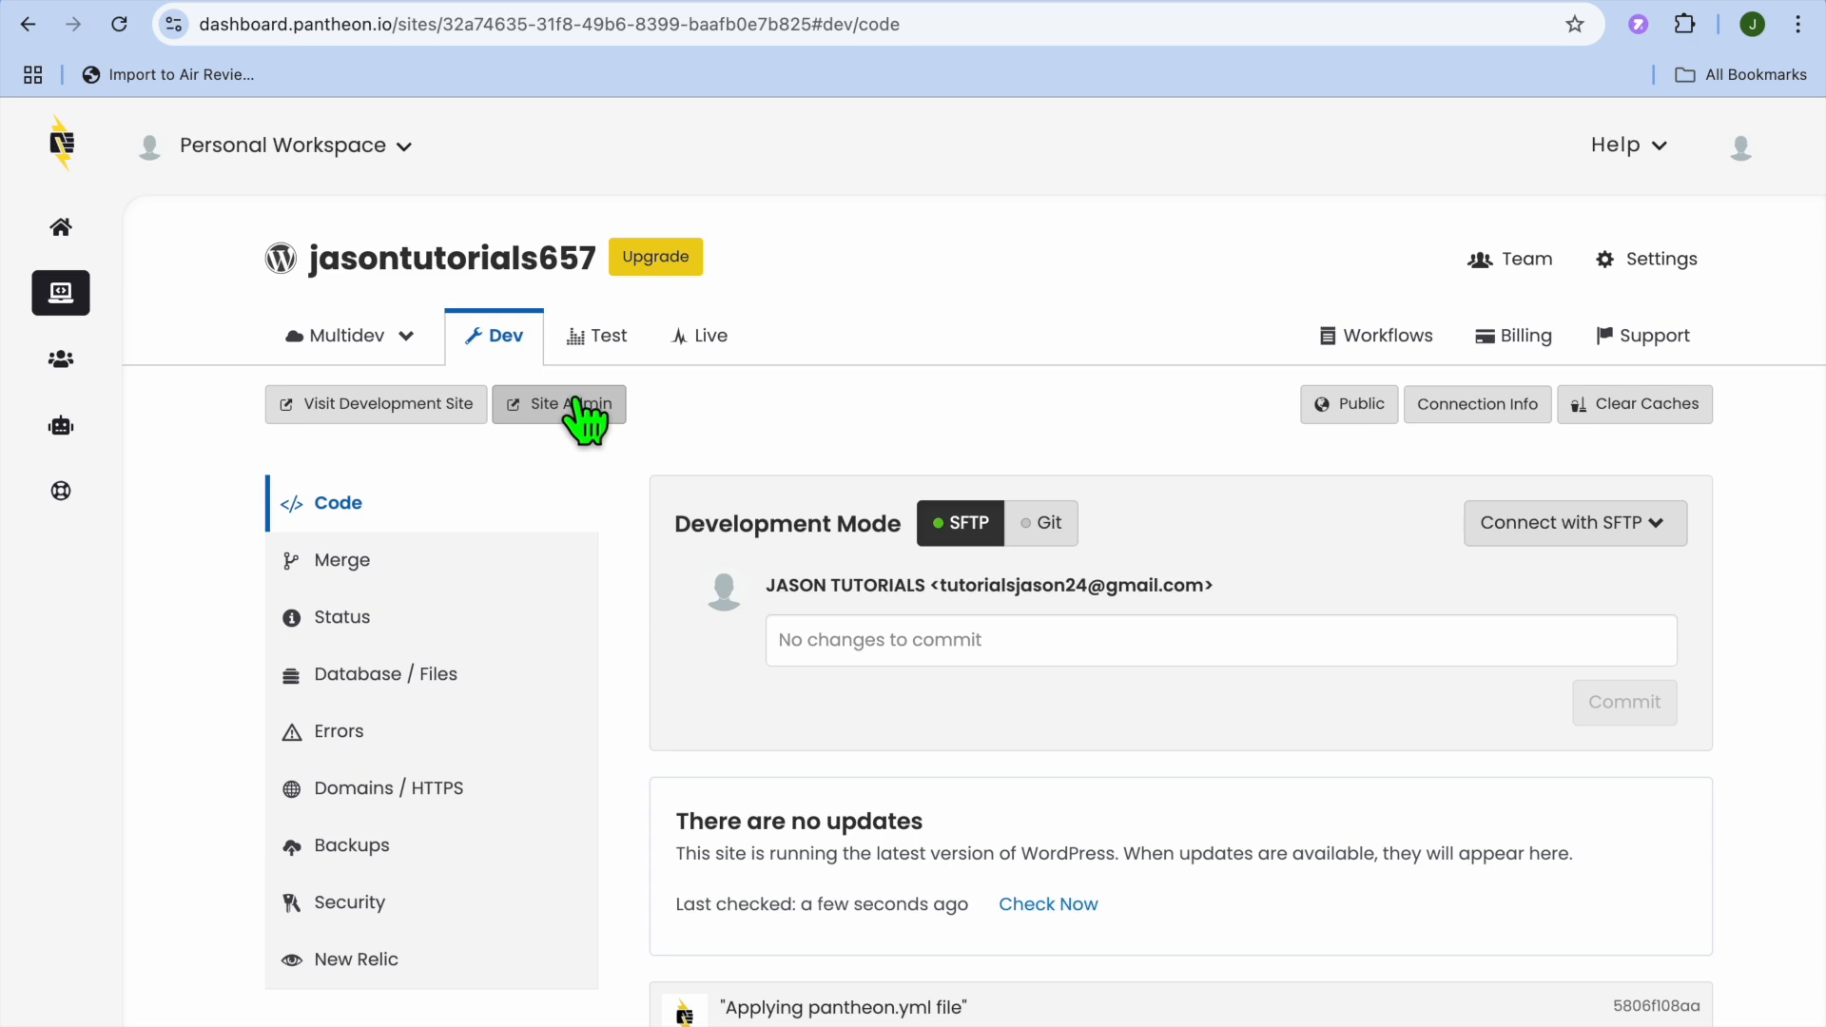
pyautogui.click(574, 403)
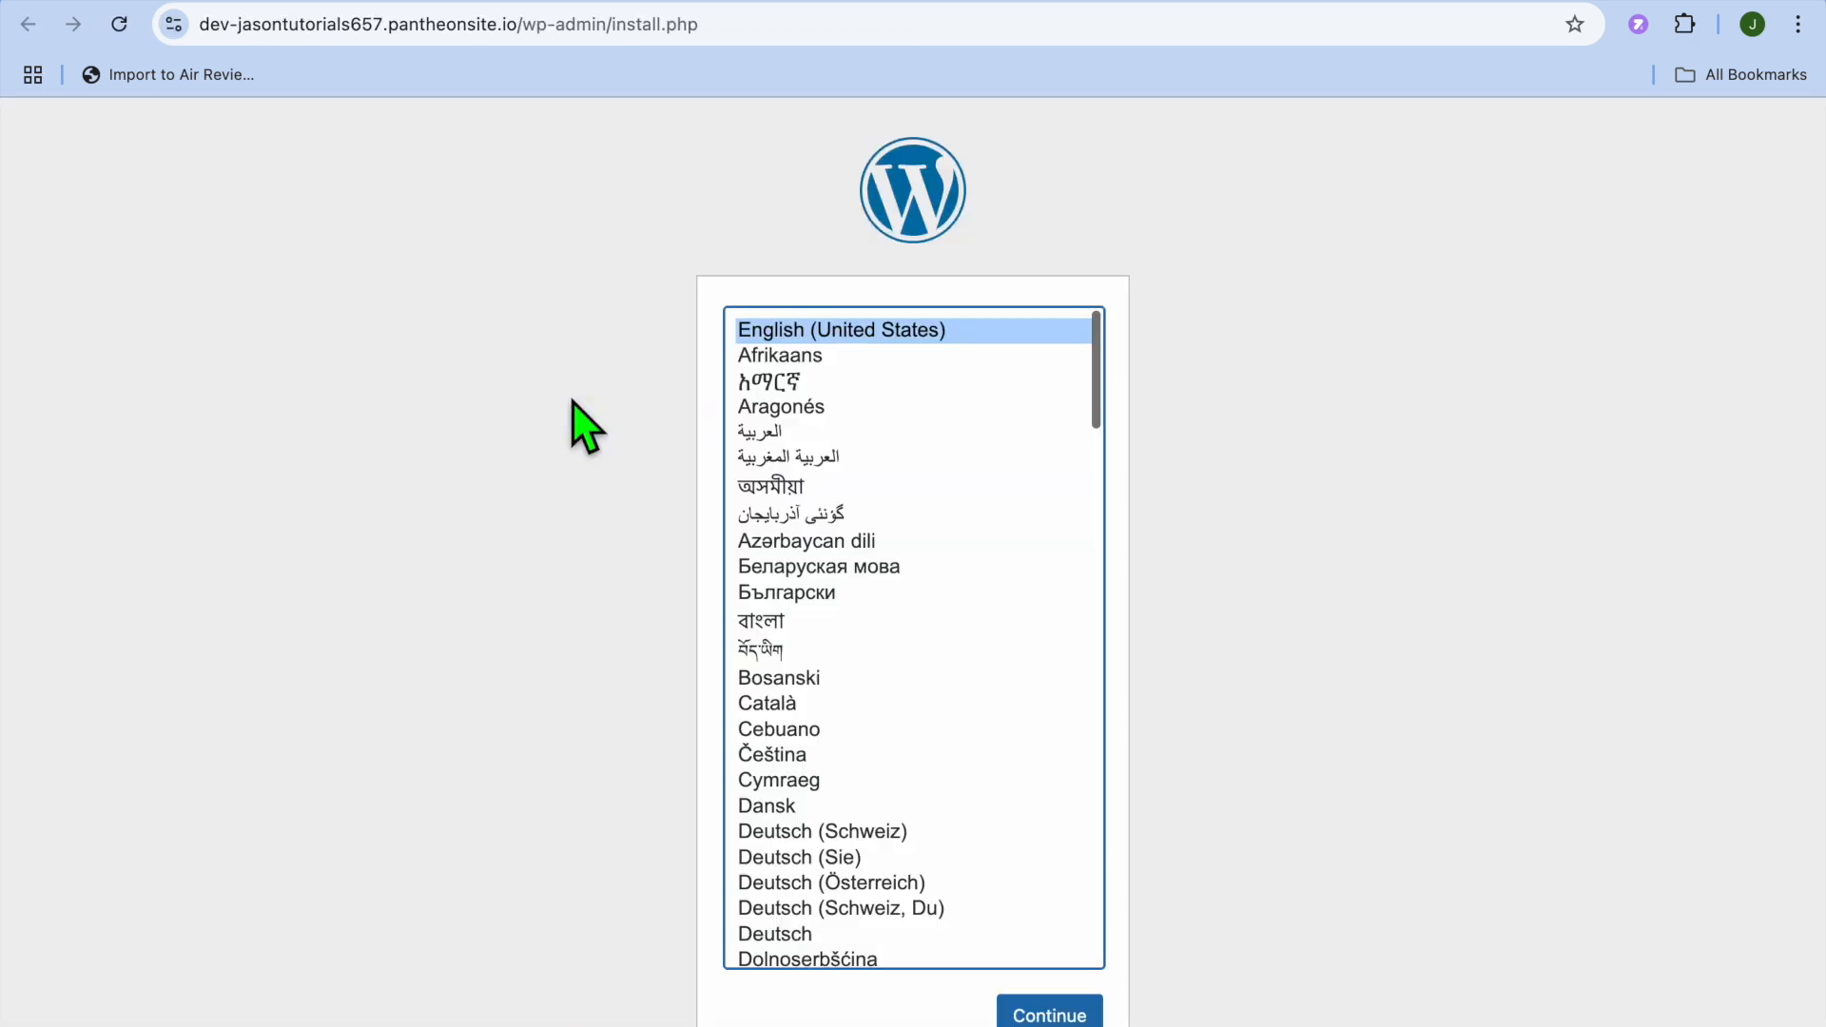
pyautogui.click(1052, 1018)
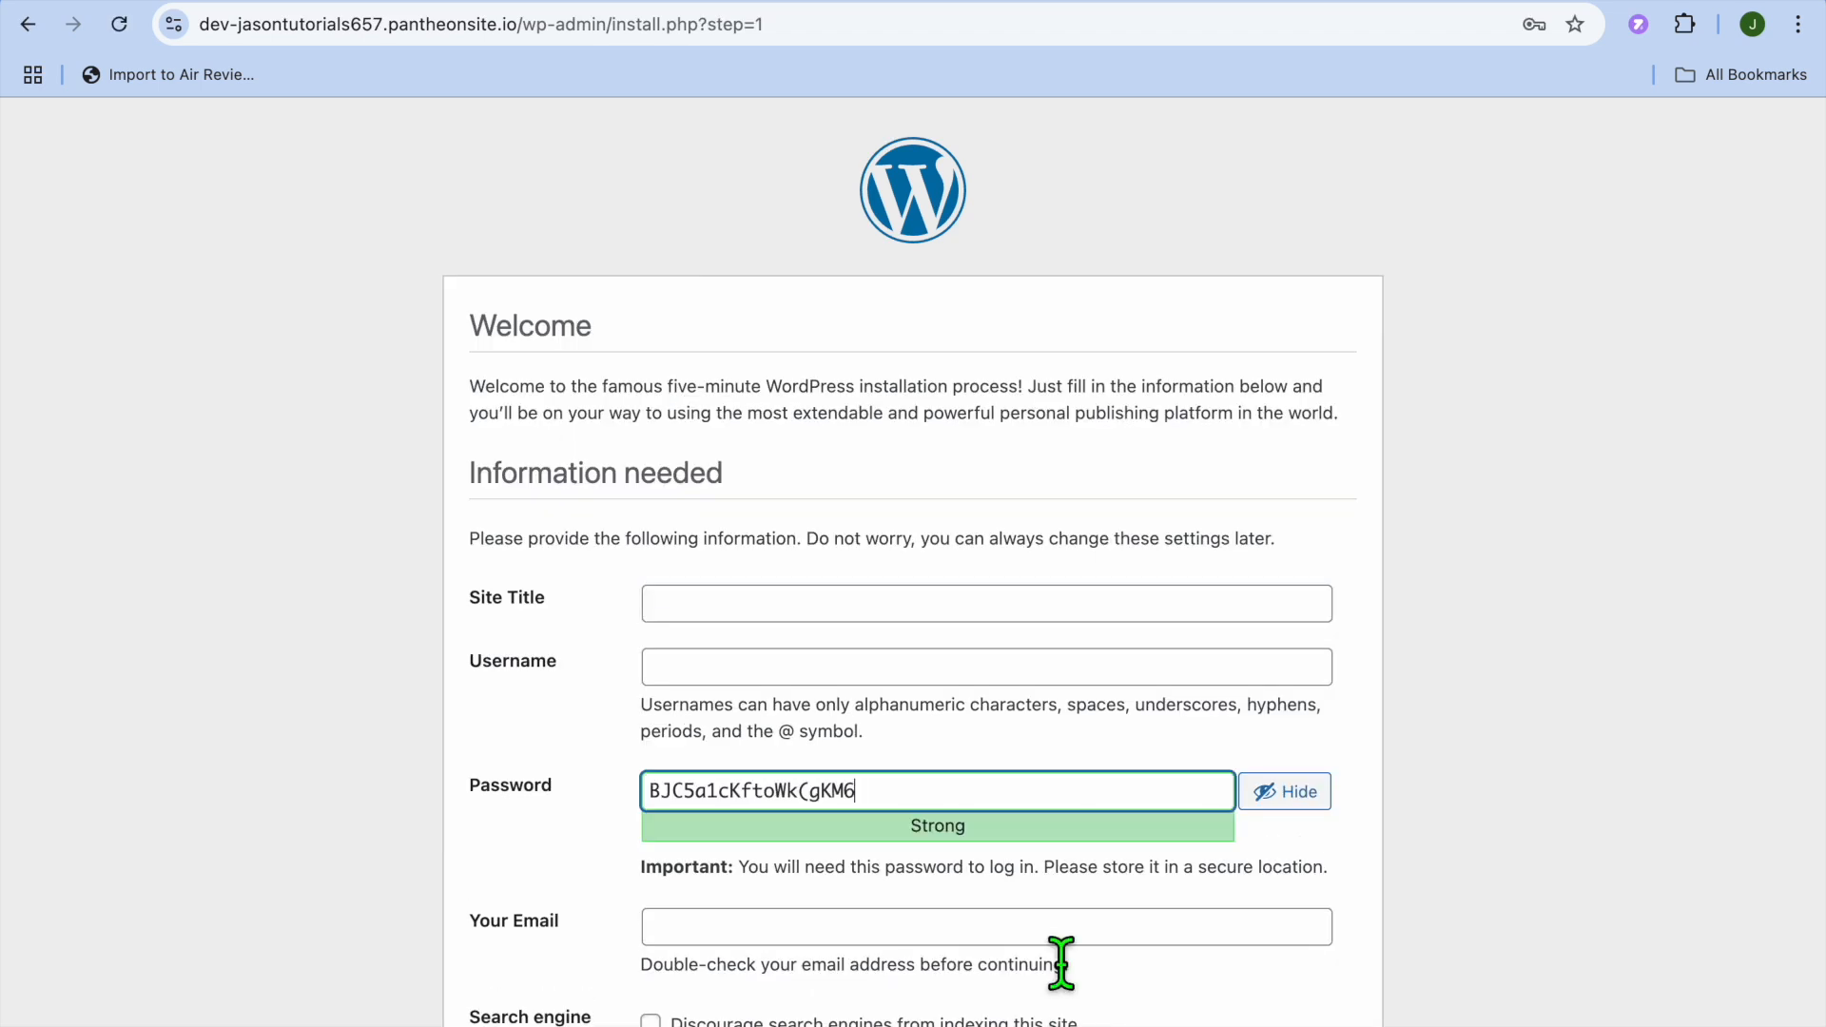
# Set the WordPress site title to test123 and the username to jahsontestp.
pyautogui.click(828, 614)
pyautogui.click(848, 666)
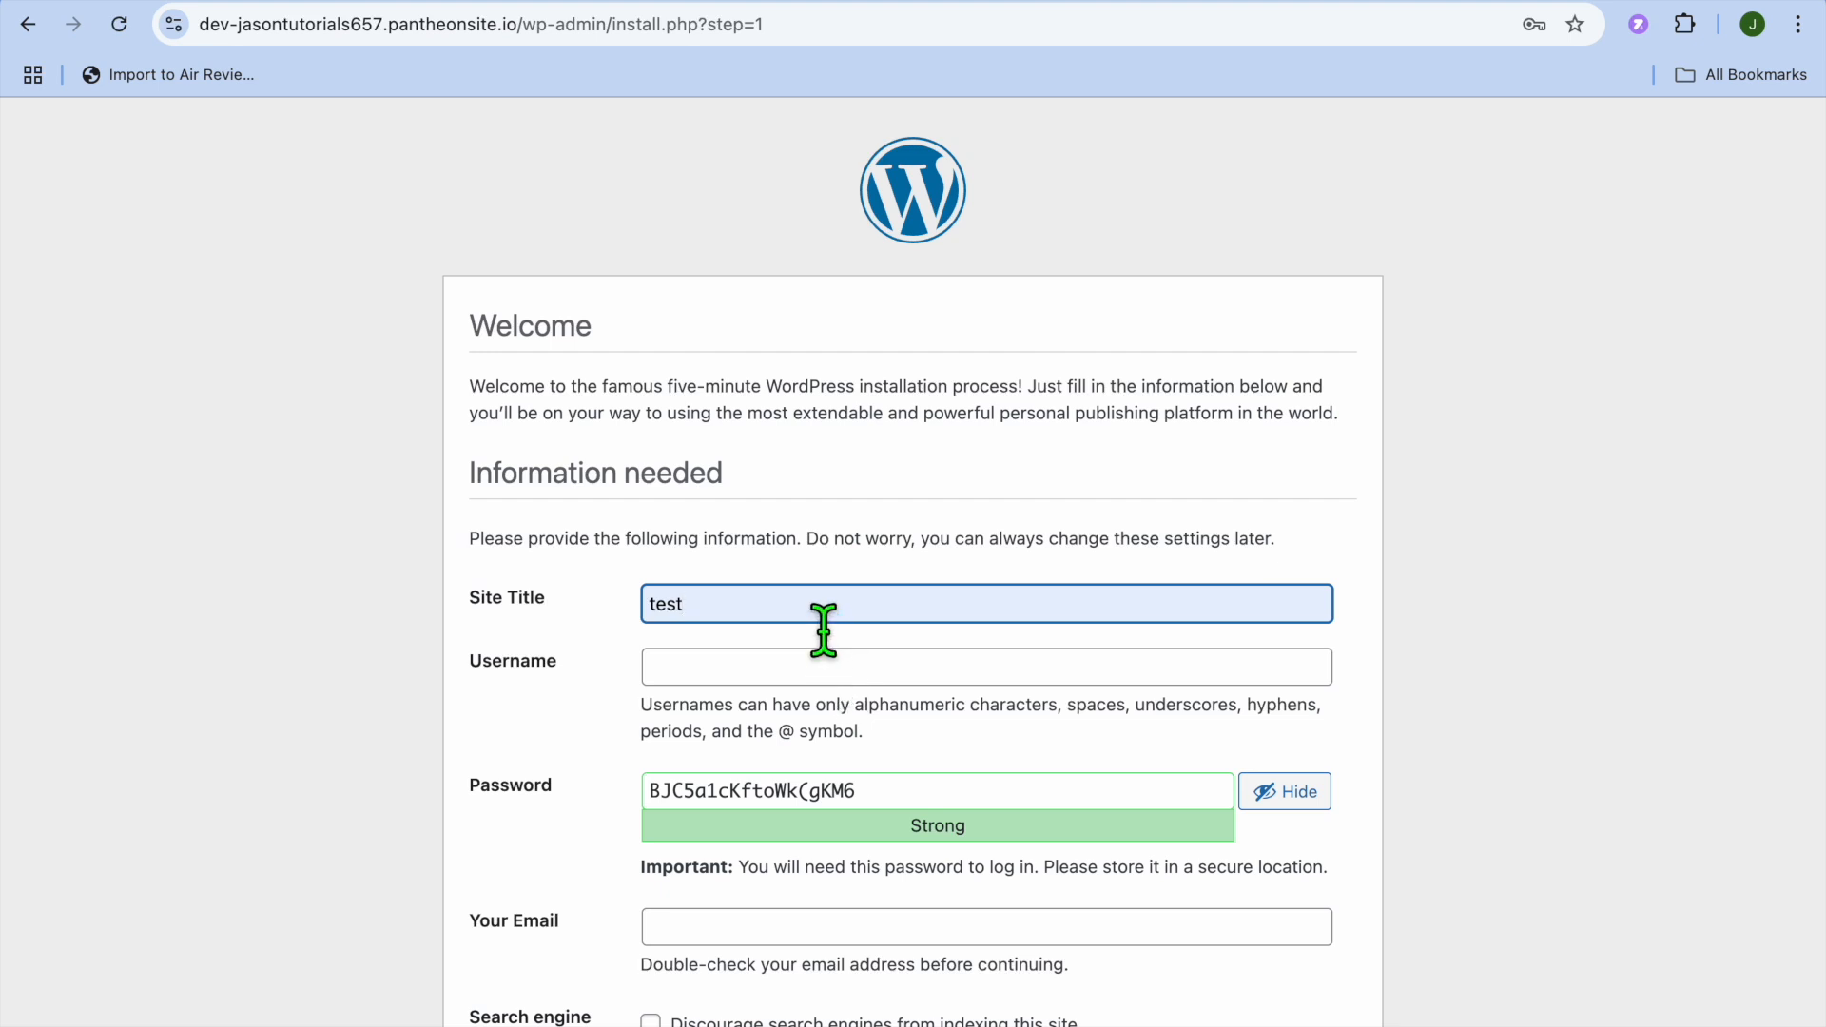
pyautogui.write('123')
pyautogui.click(972, 671)
pyautogui.click(875, 747)
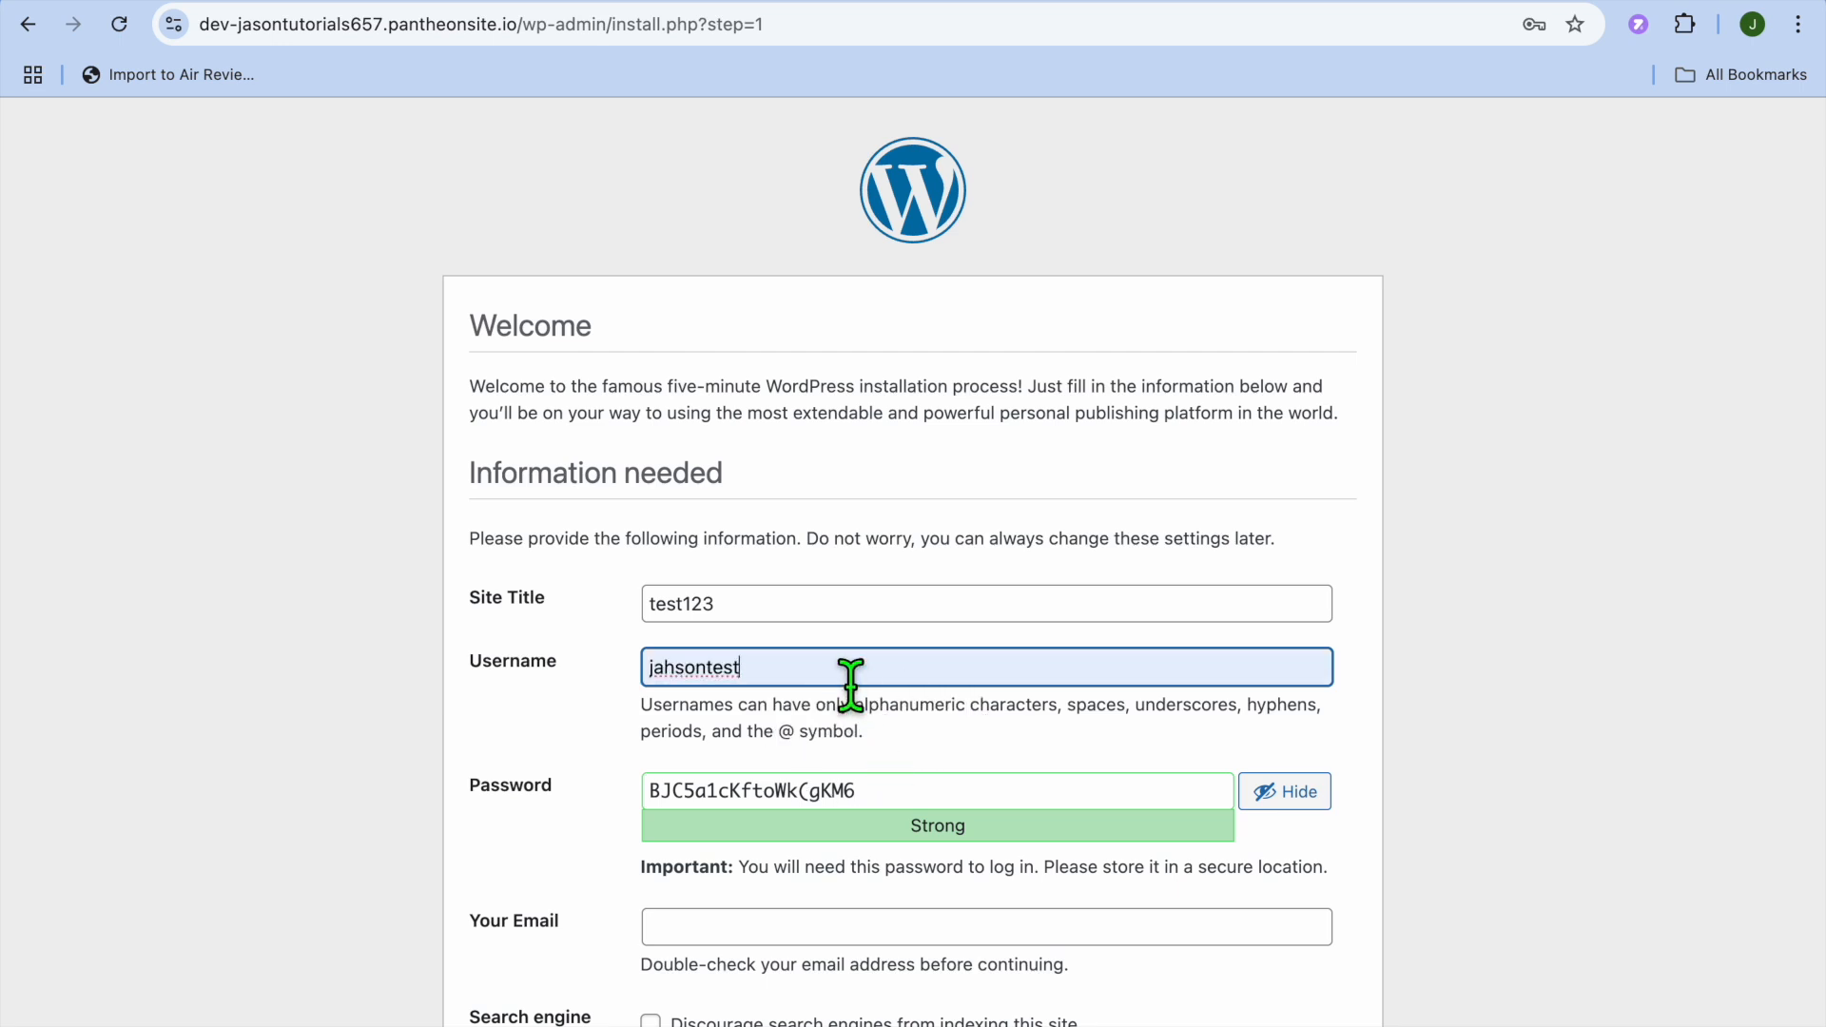
pyautogui.write('p')
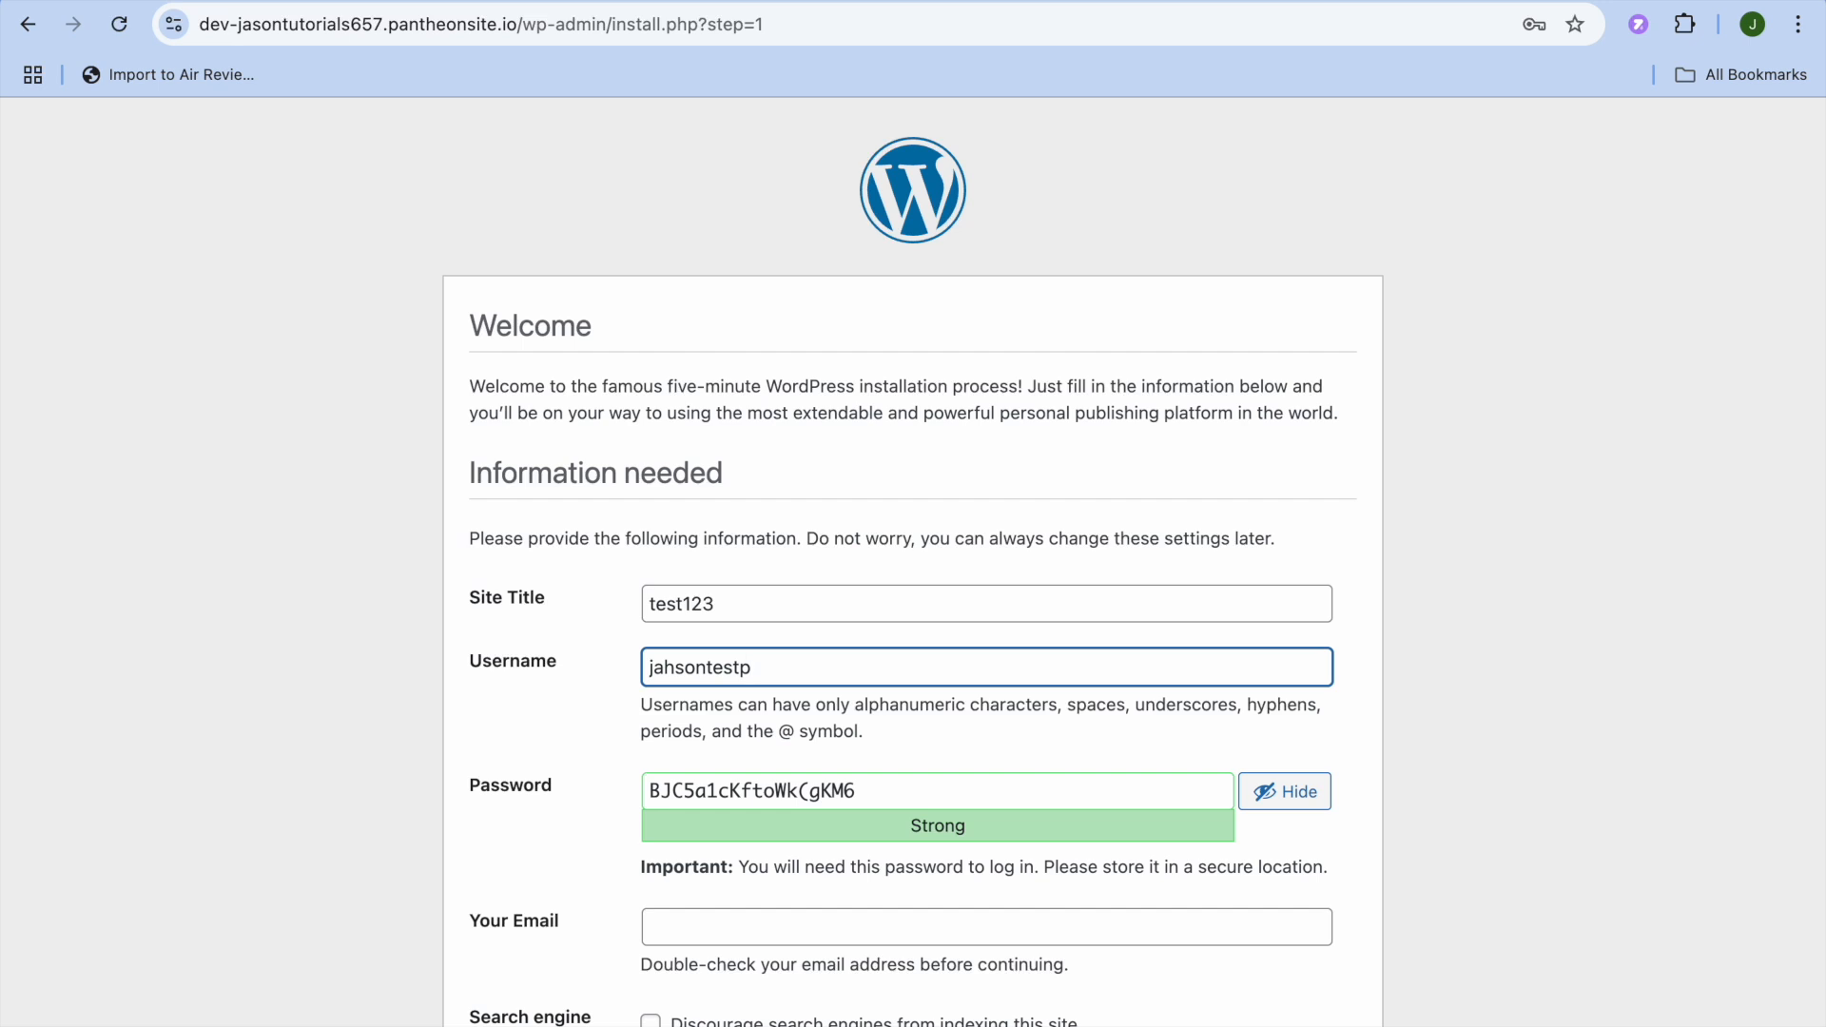
# Fill in the administrator's email address, leave search engine indexing allowed and install WordPress.
pyautogui.scroll(-3, 1031, 766)
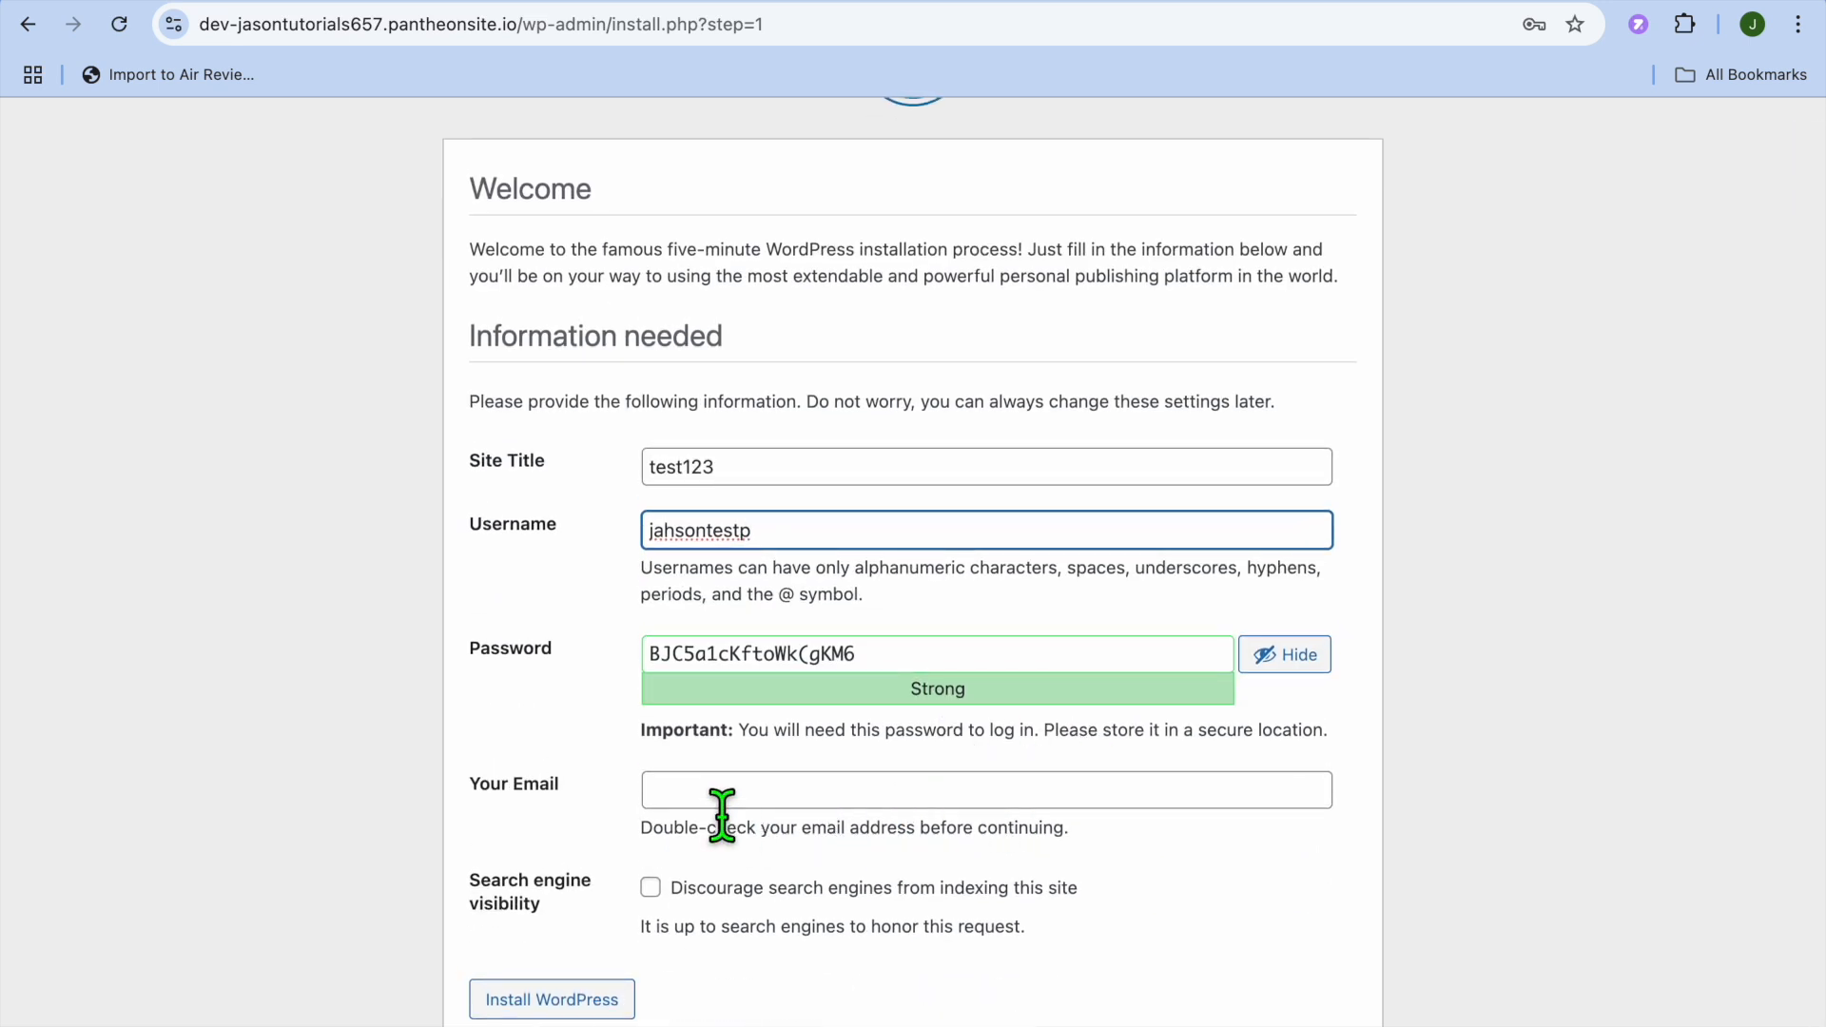
pyautogui.click(803, 802)
pyautogui.click(875, 874)
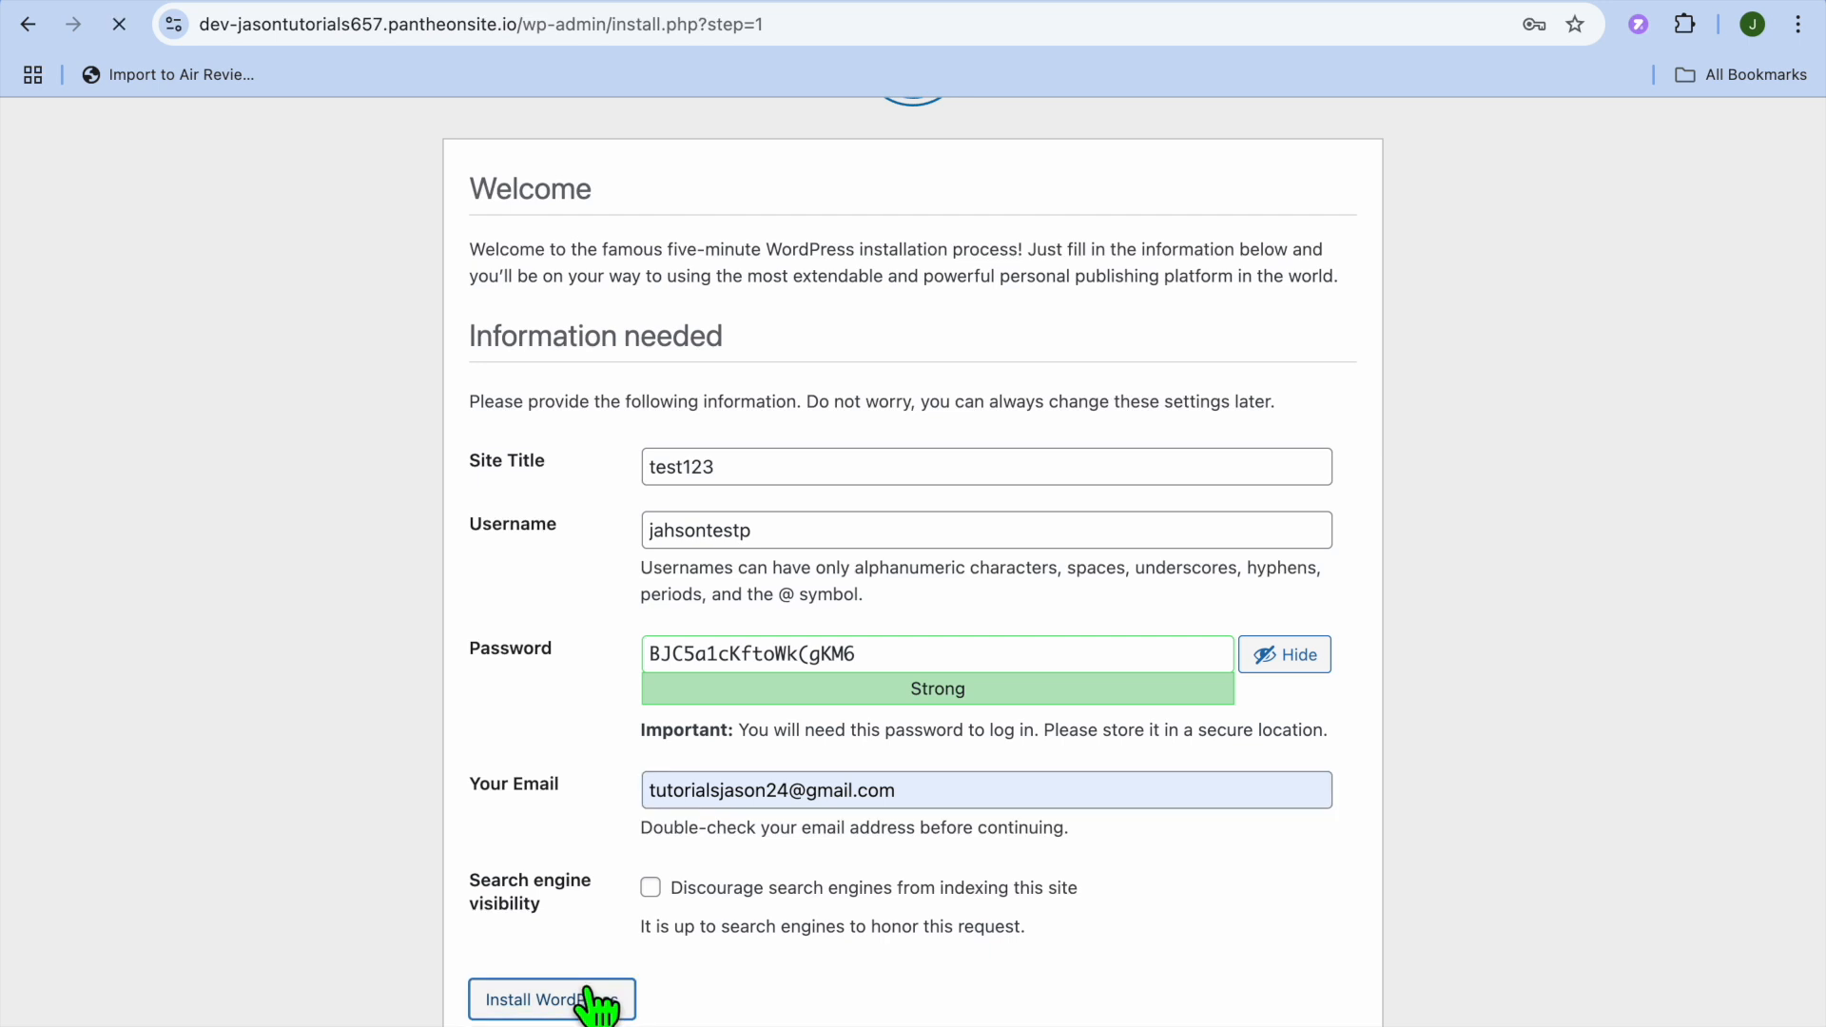
pyautogui.click(591, 998)
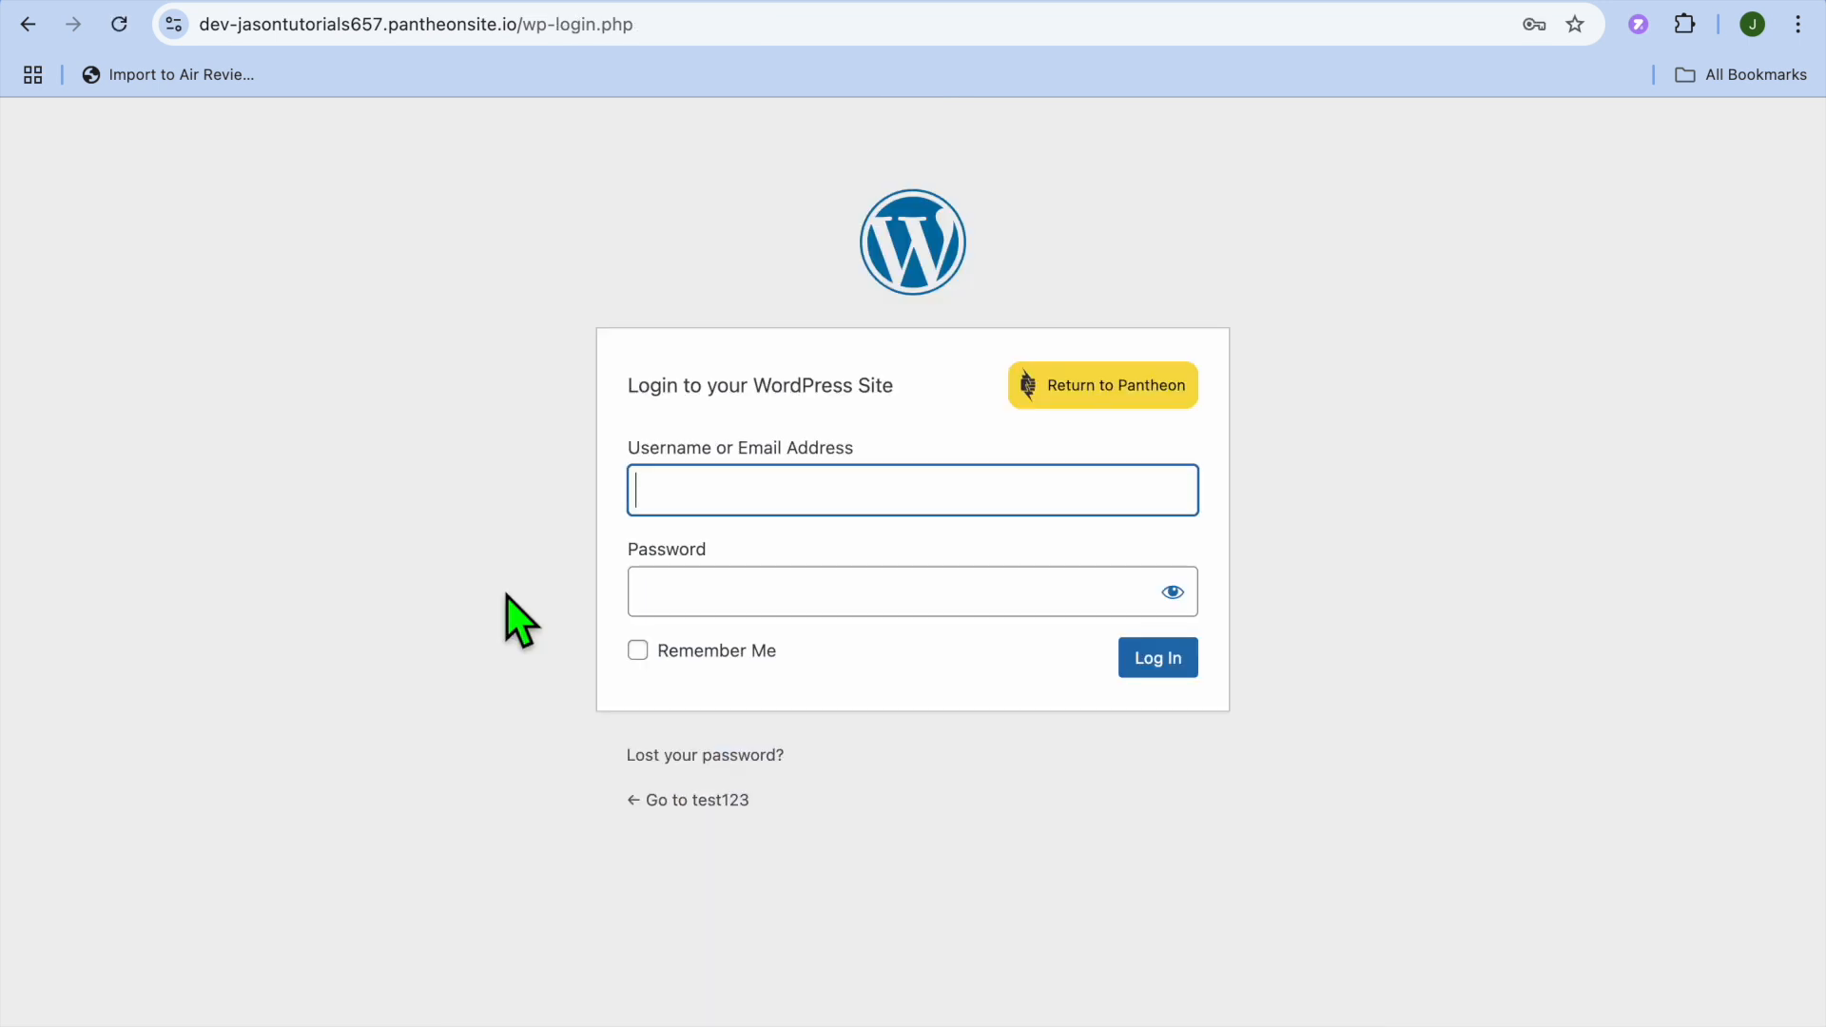
# Enter the account username and password and log in to the WordPress site.
pyautogui.click(771, 505)
pyautogui.click(837, 562)
pyautogui.click(1175, 666)
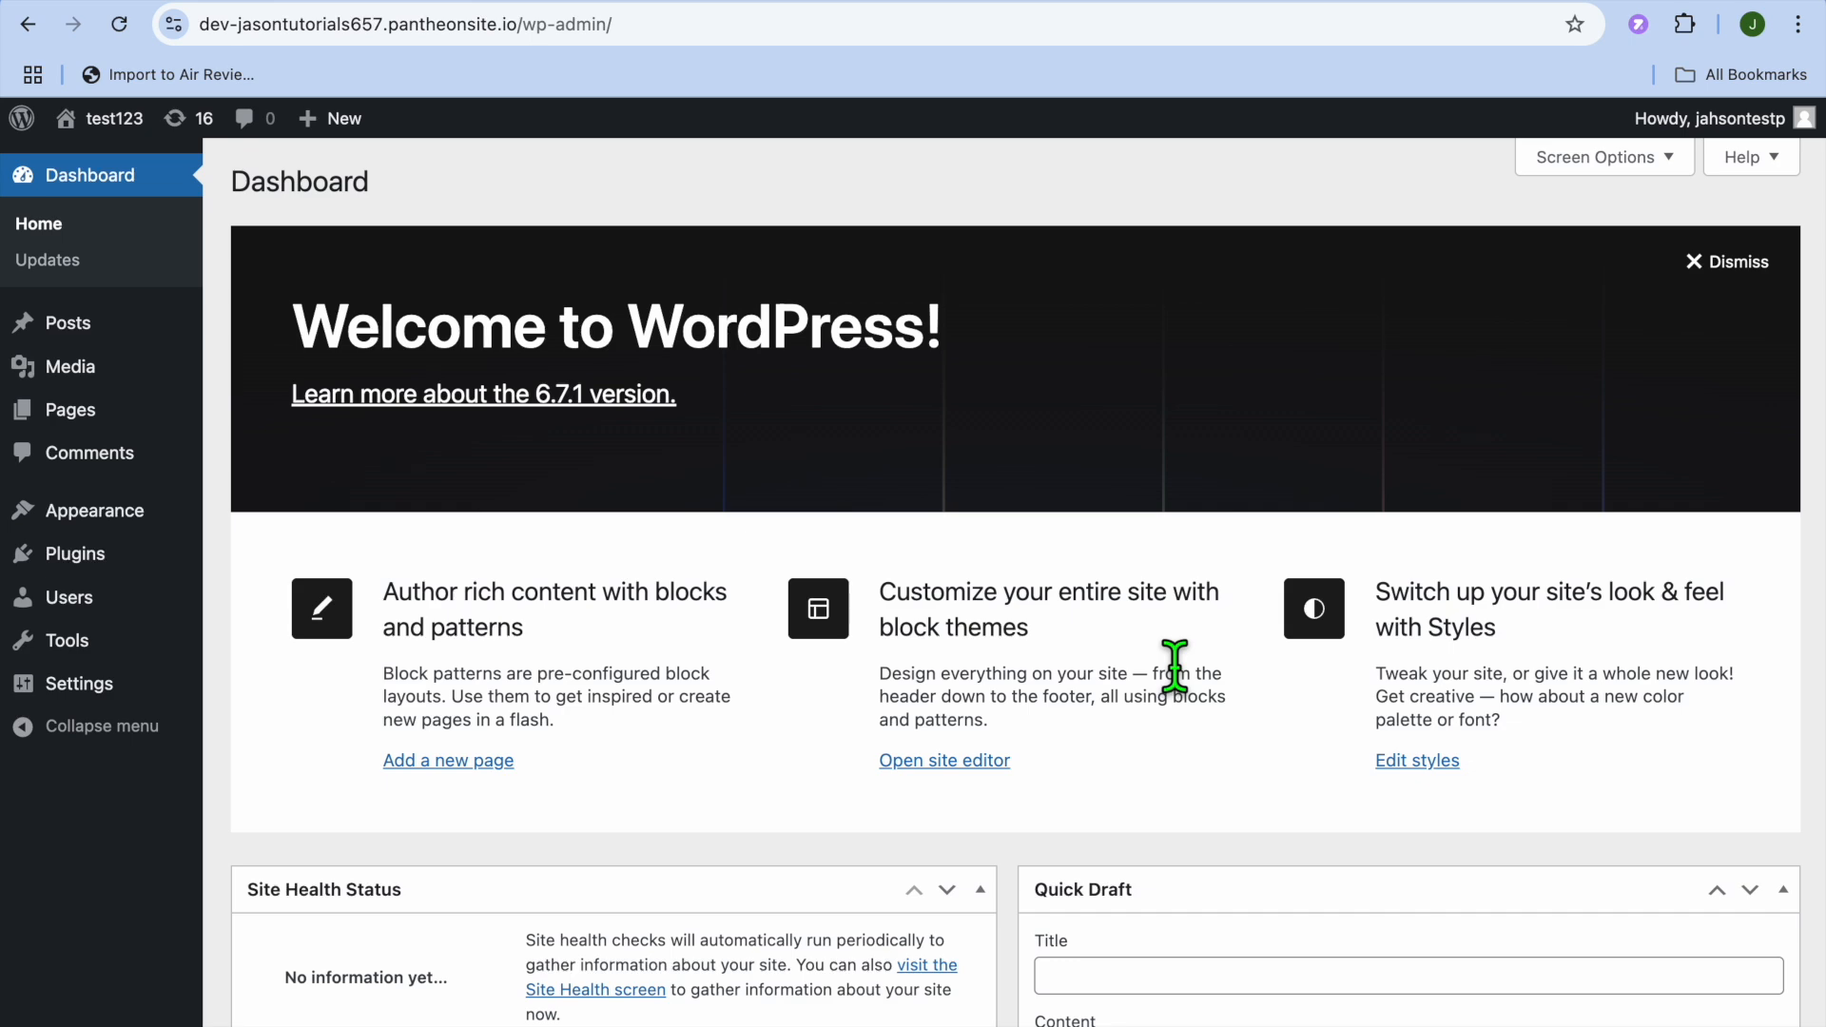
# Look over the WordPress admin dashboard and browse the installed themes.
pyautogui.scroll(-8, 1175, 666)
pyautogui.scroll(8, 1174, 661)
pyautogui.moveTo(185, 576)
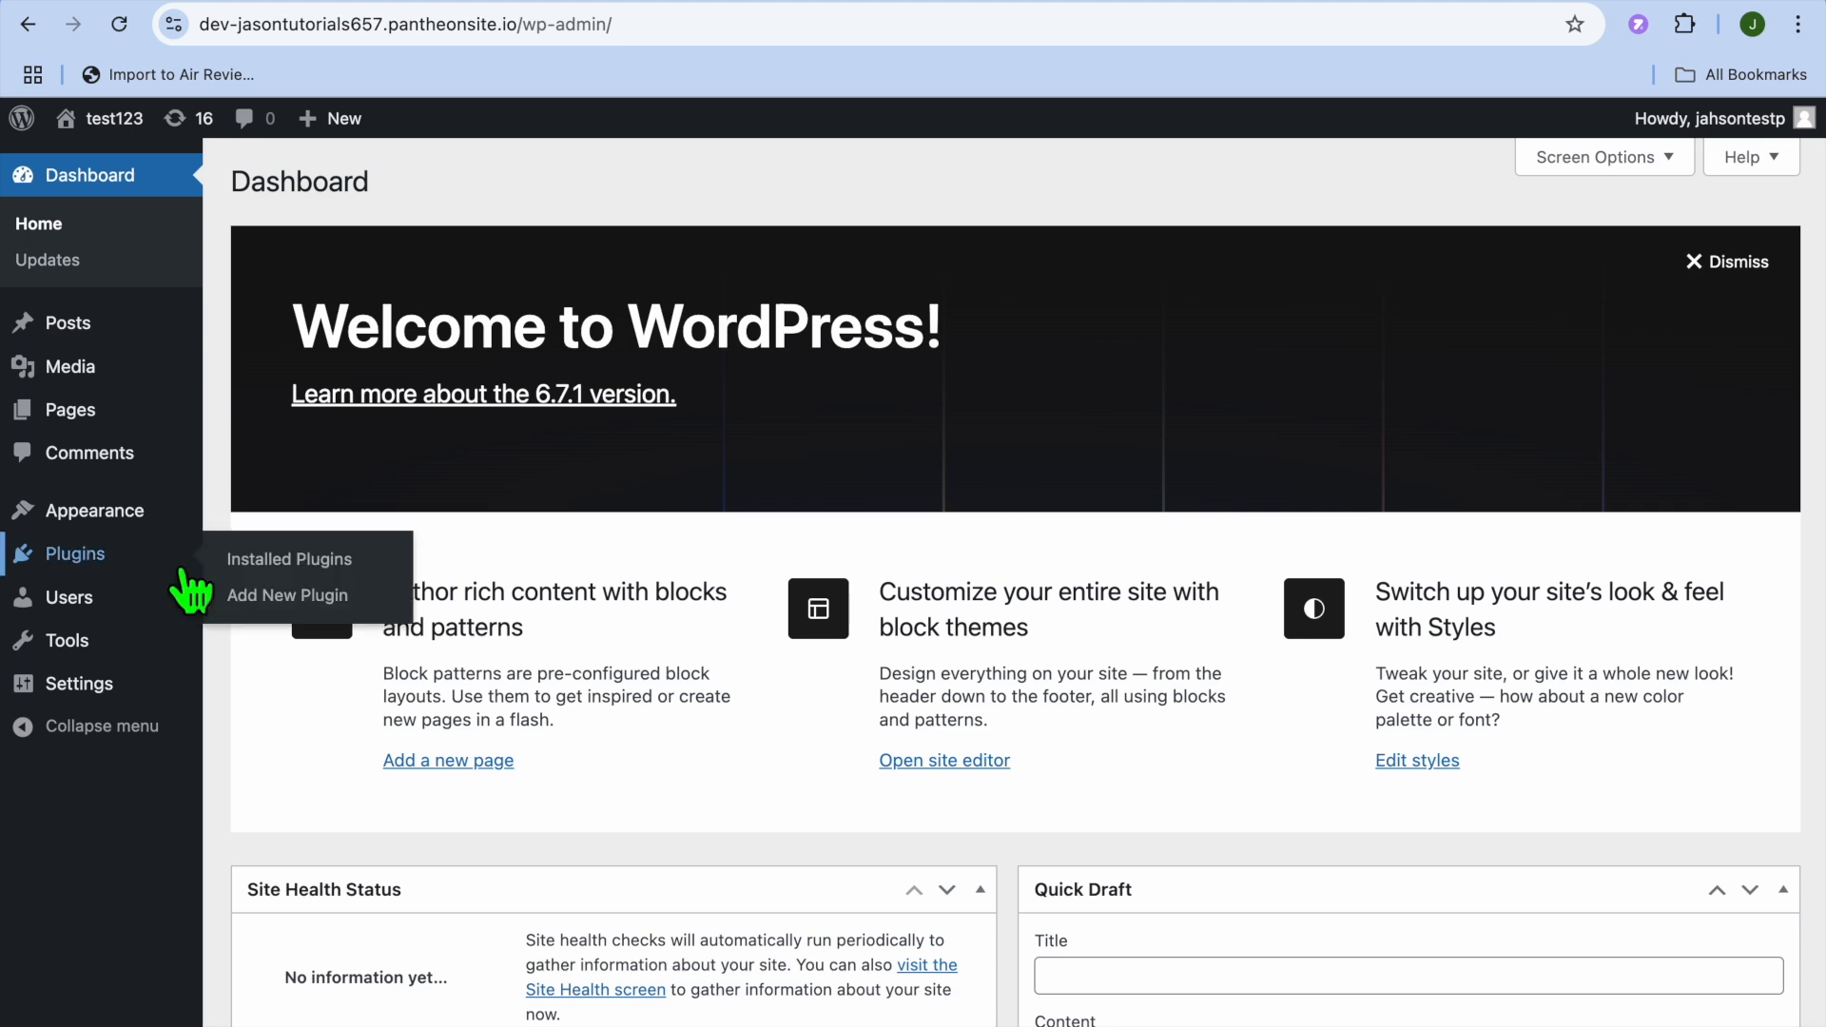
pyautogui.moveTo(122, 532)
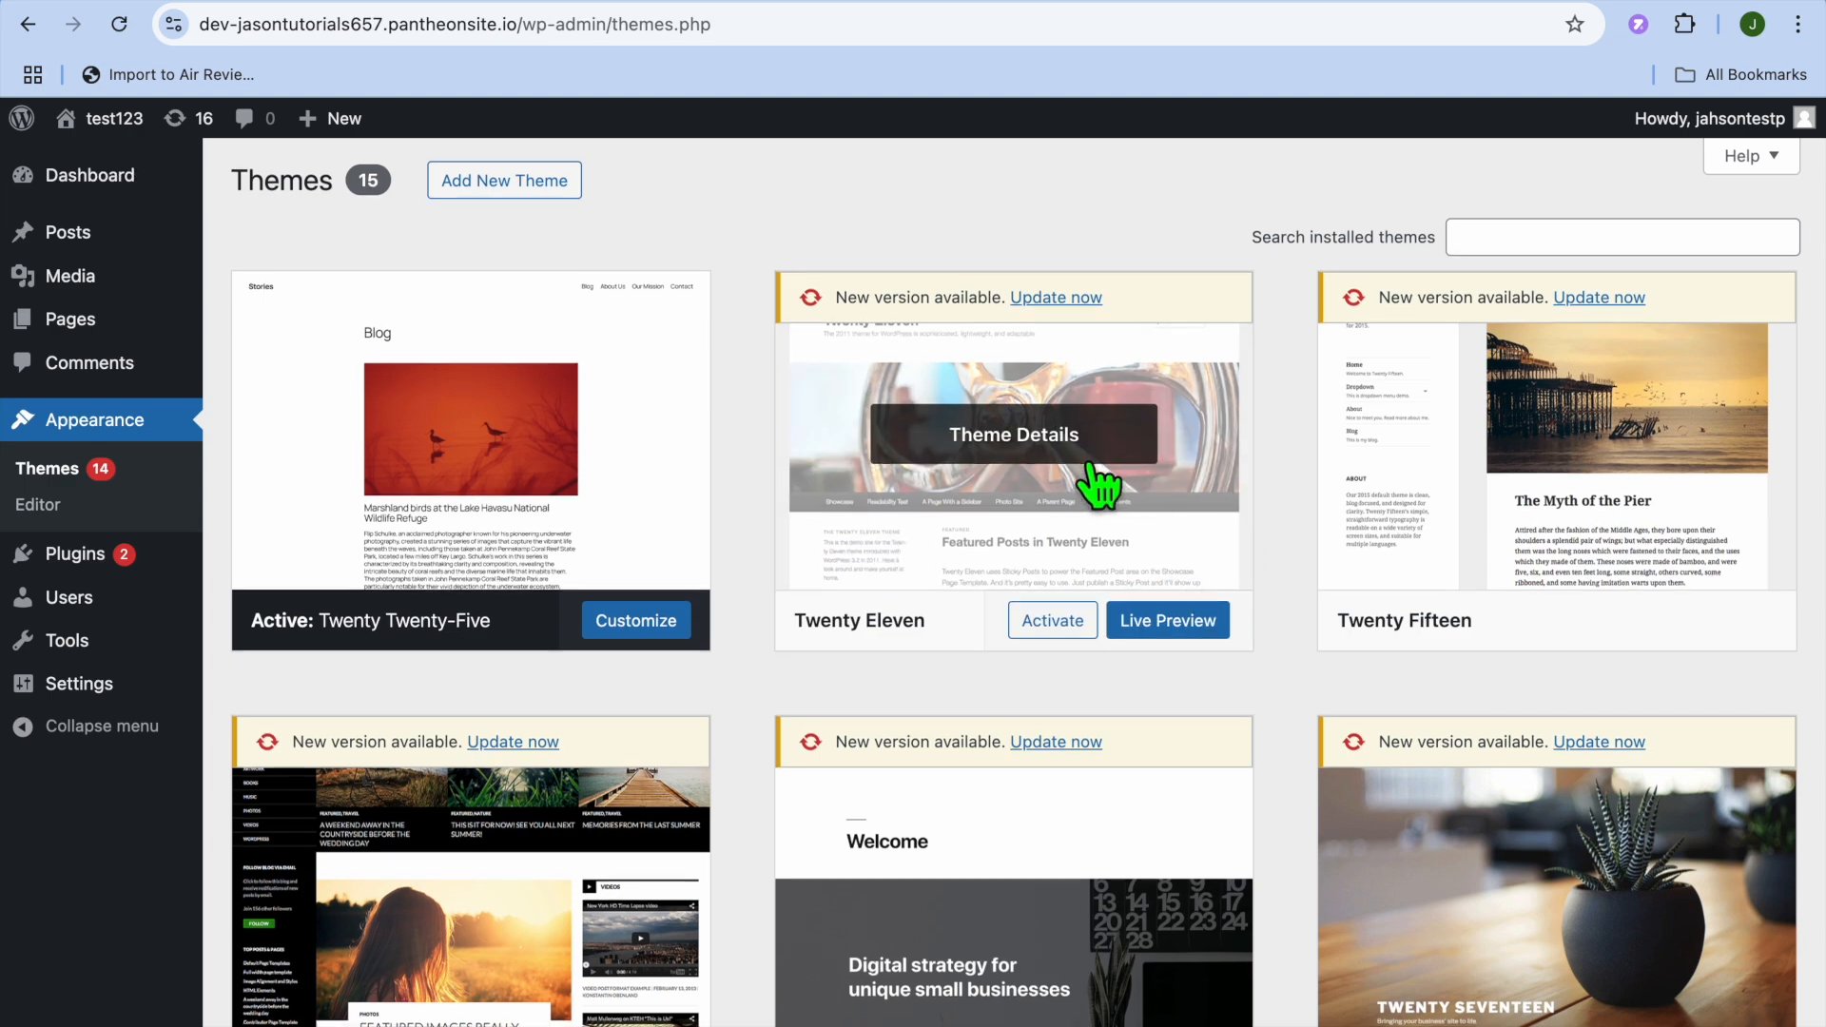
pyautogui.scroll(-5, 1075, 489)
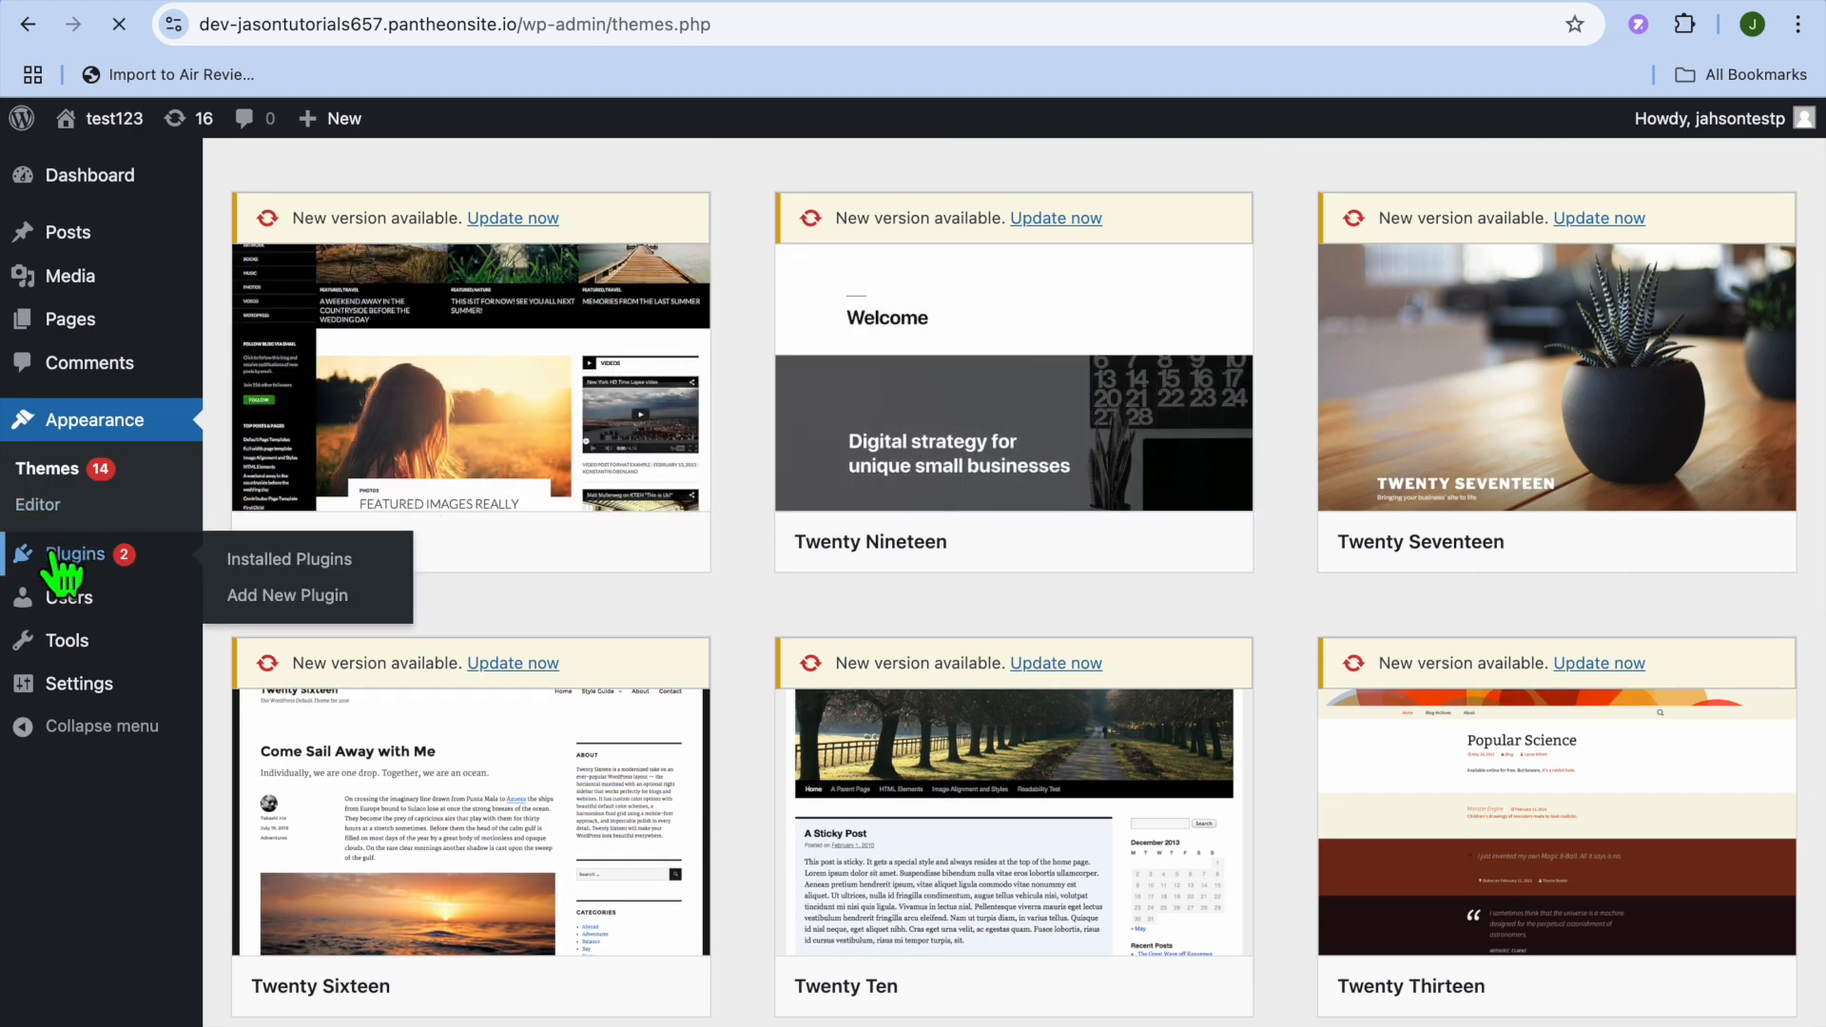
# View the installed plugins and browse the featured plugins available to add.
pyautogui.click(61, 559)
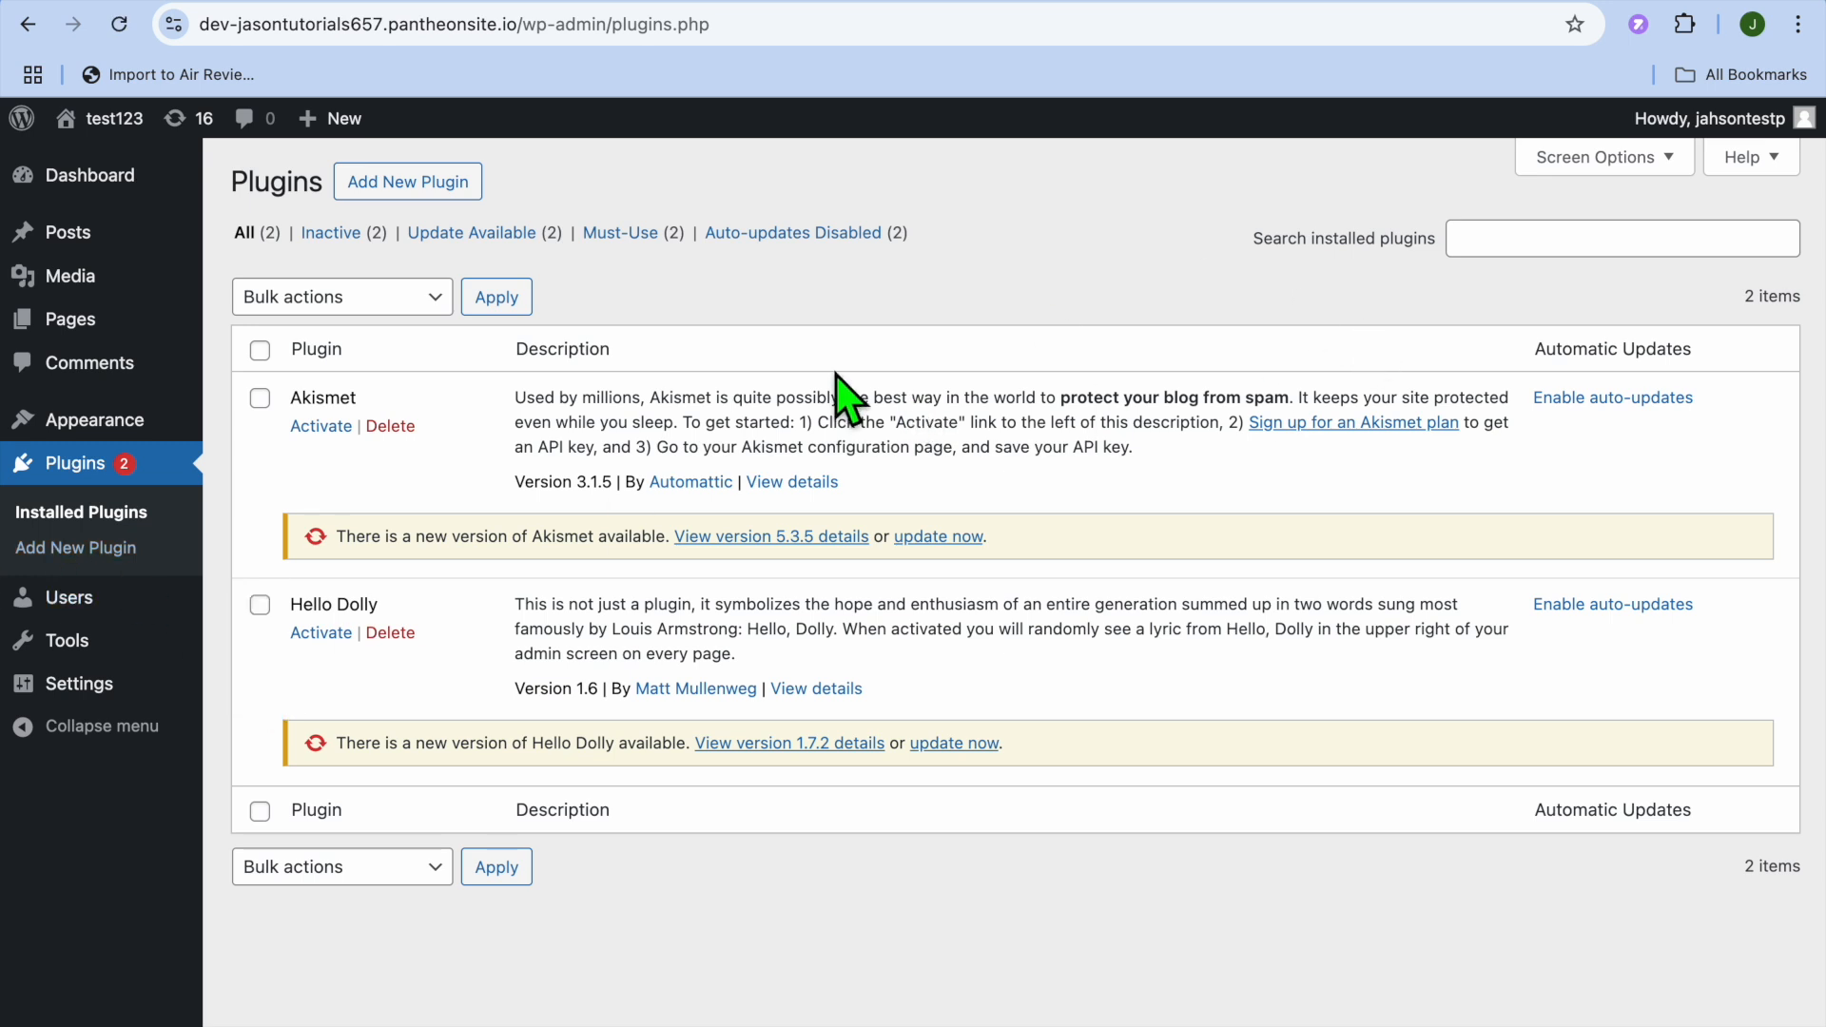
pyautogui.click(440, 186)
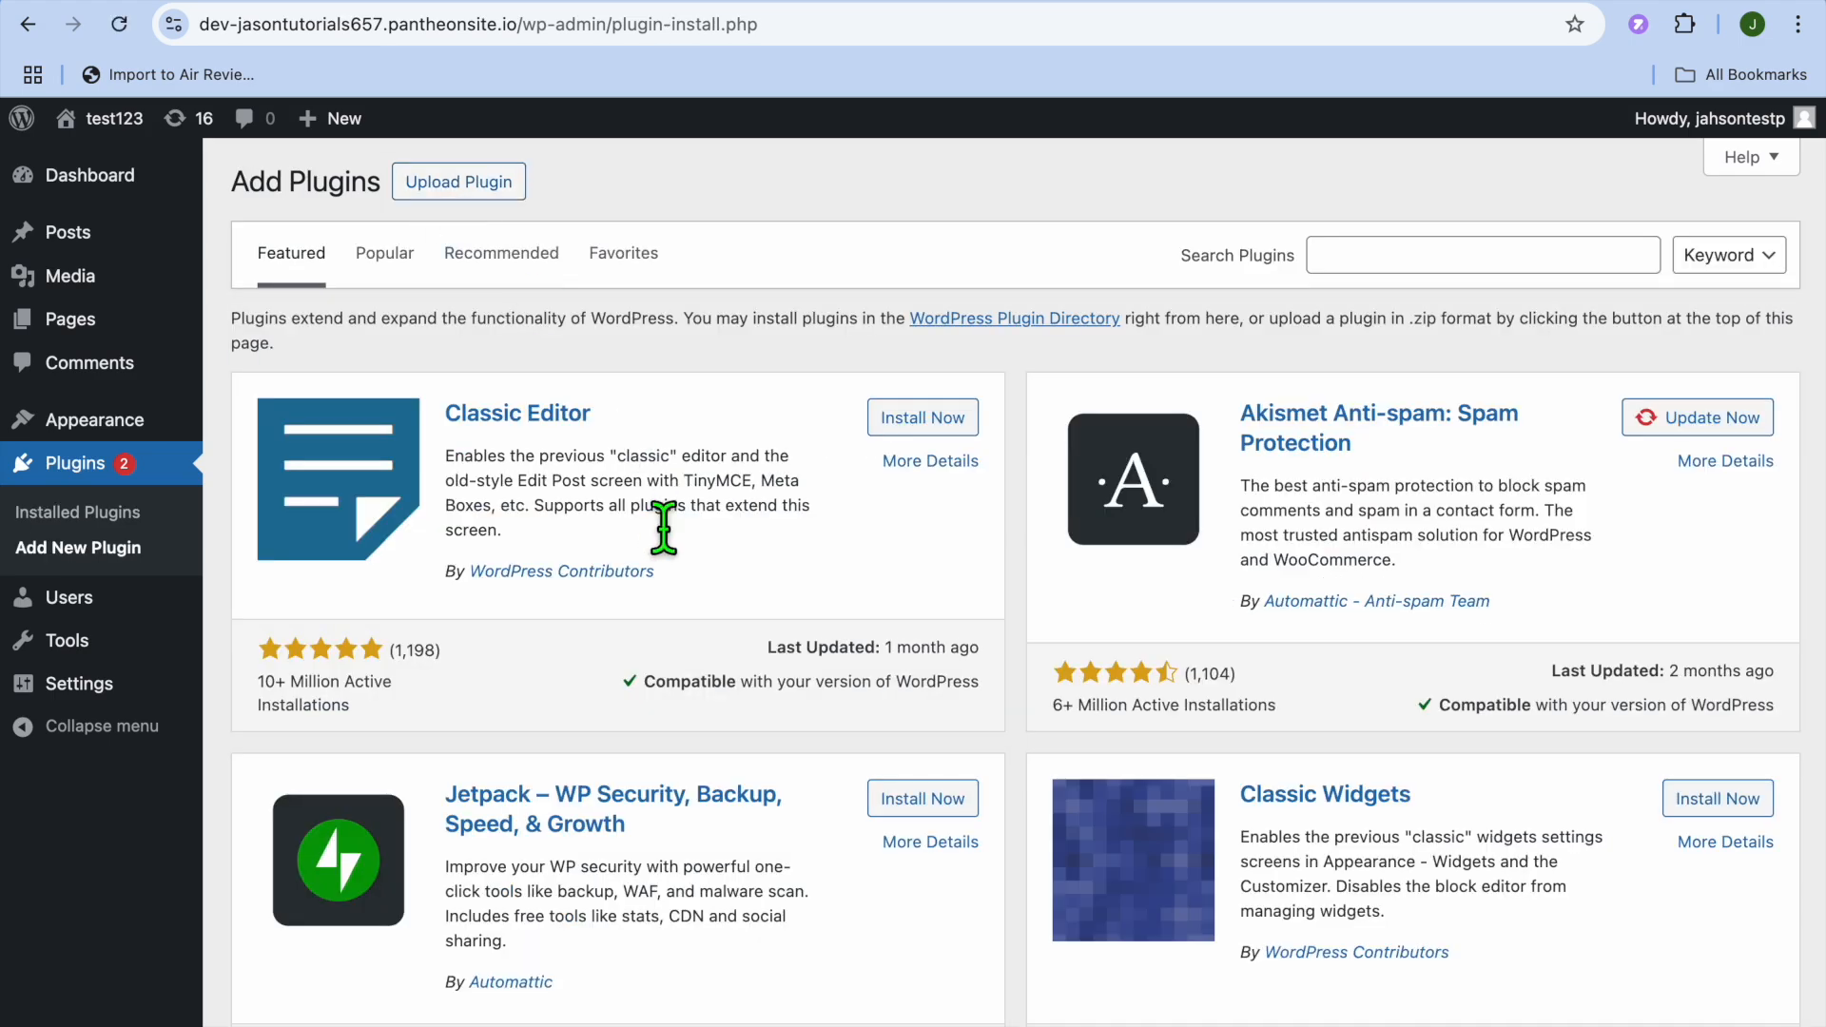
pyautogui.scroll(-20, 665, 525)
pyautogui.scroll(20, 672, 550)
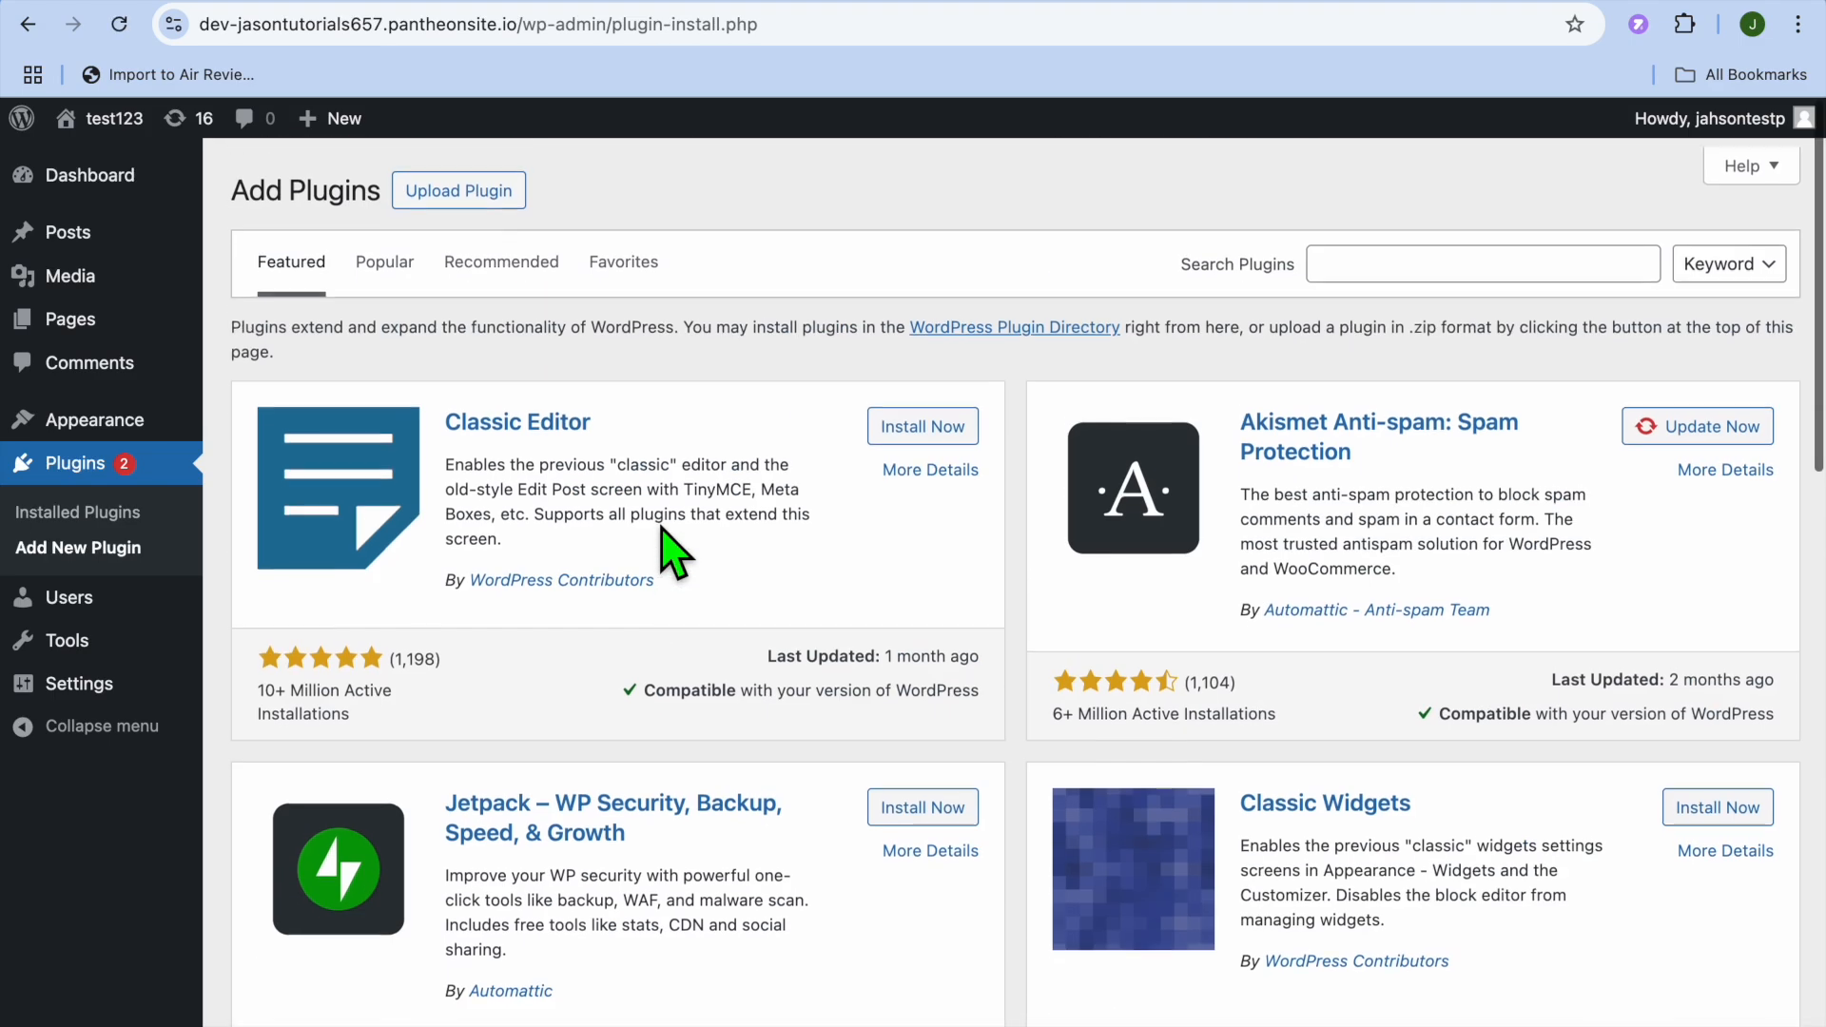
# Visit the test123 site's front page and look through its blog content.
pyautogui.moveTo(197, 411)
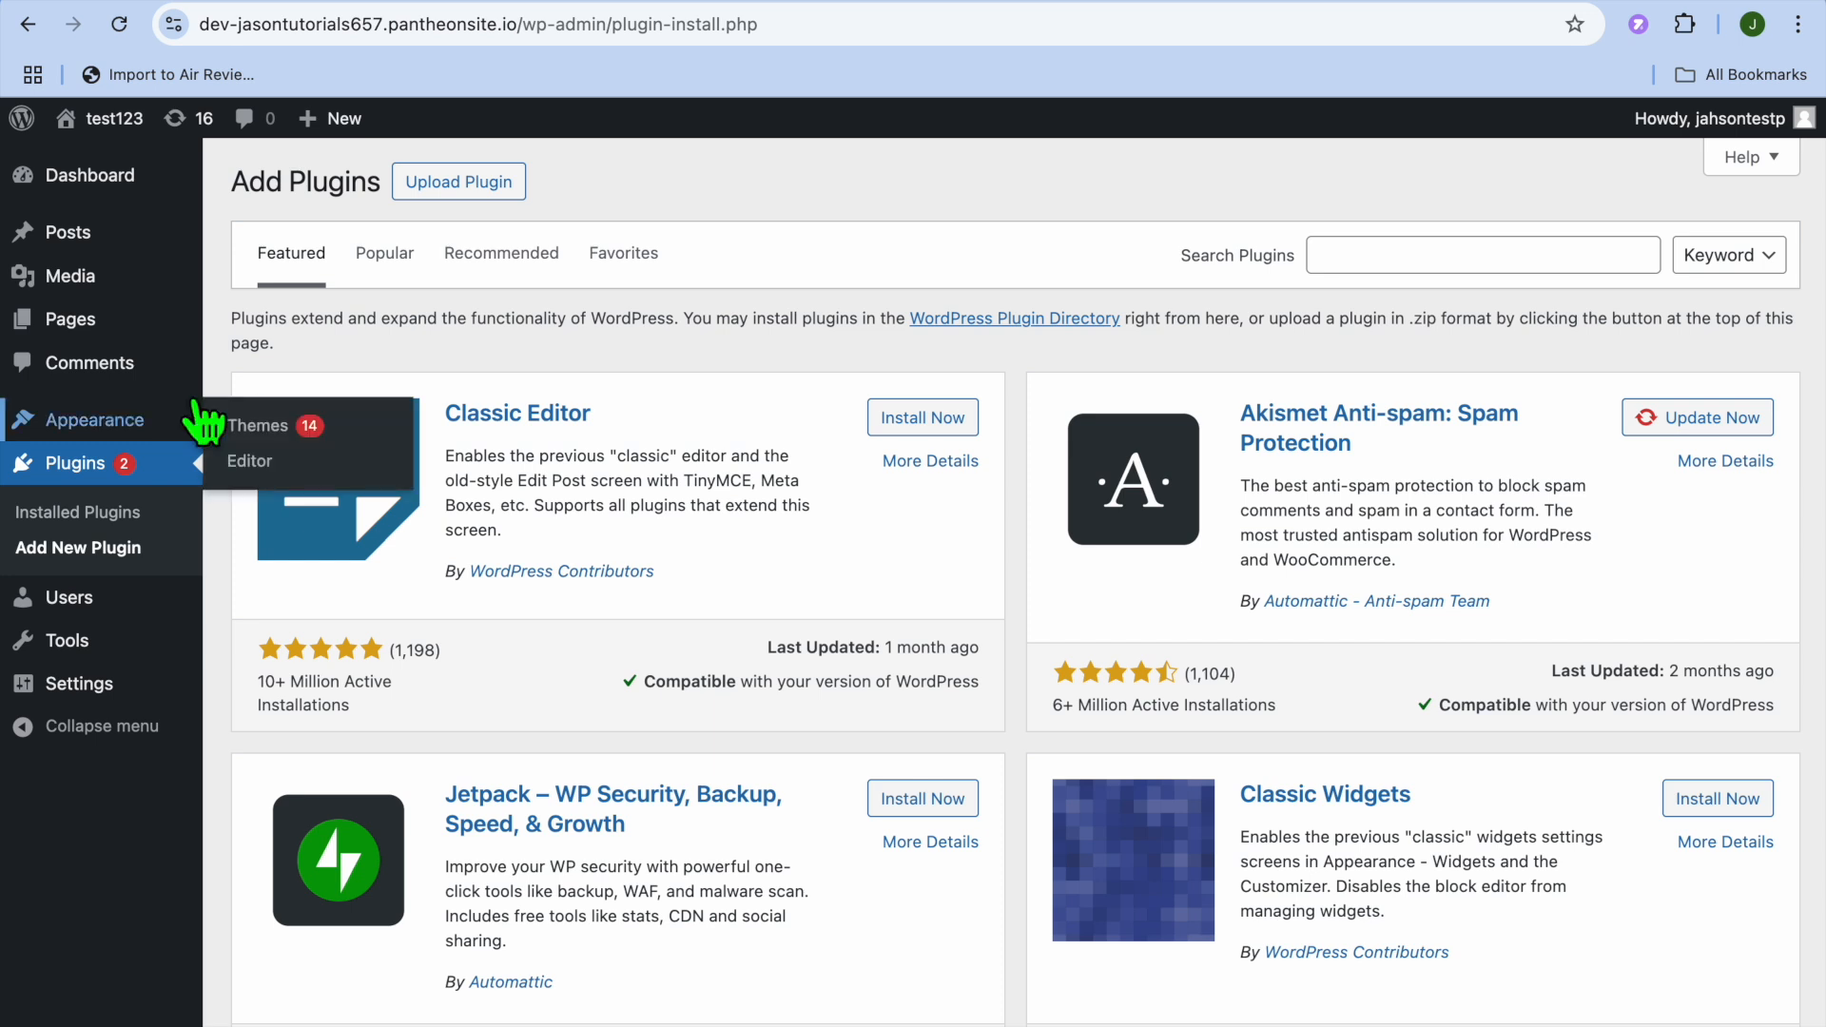
pyautogui.moveTo(100, 183)
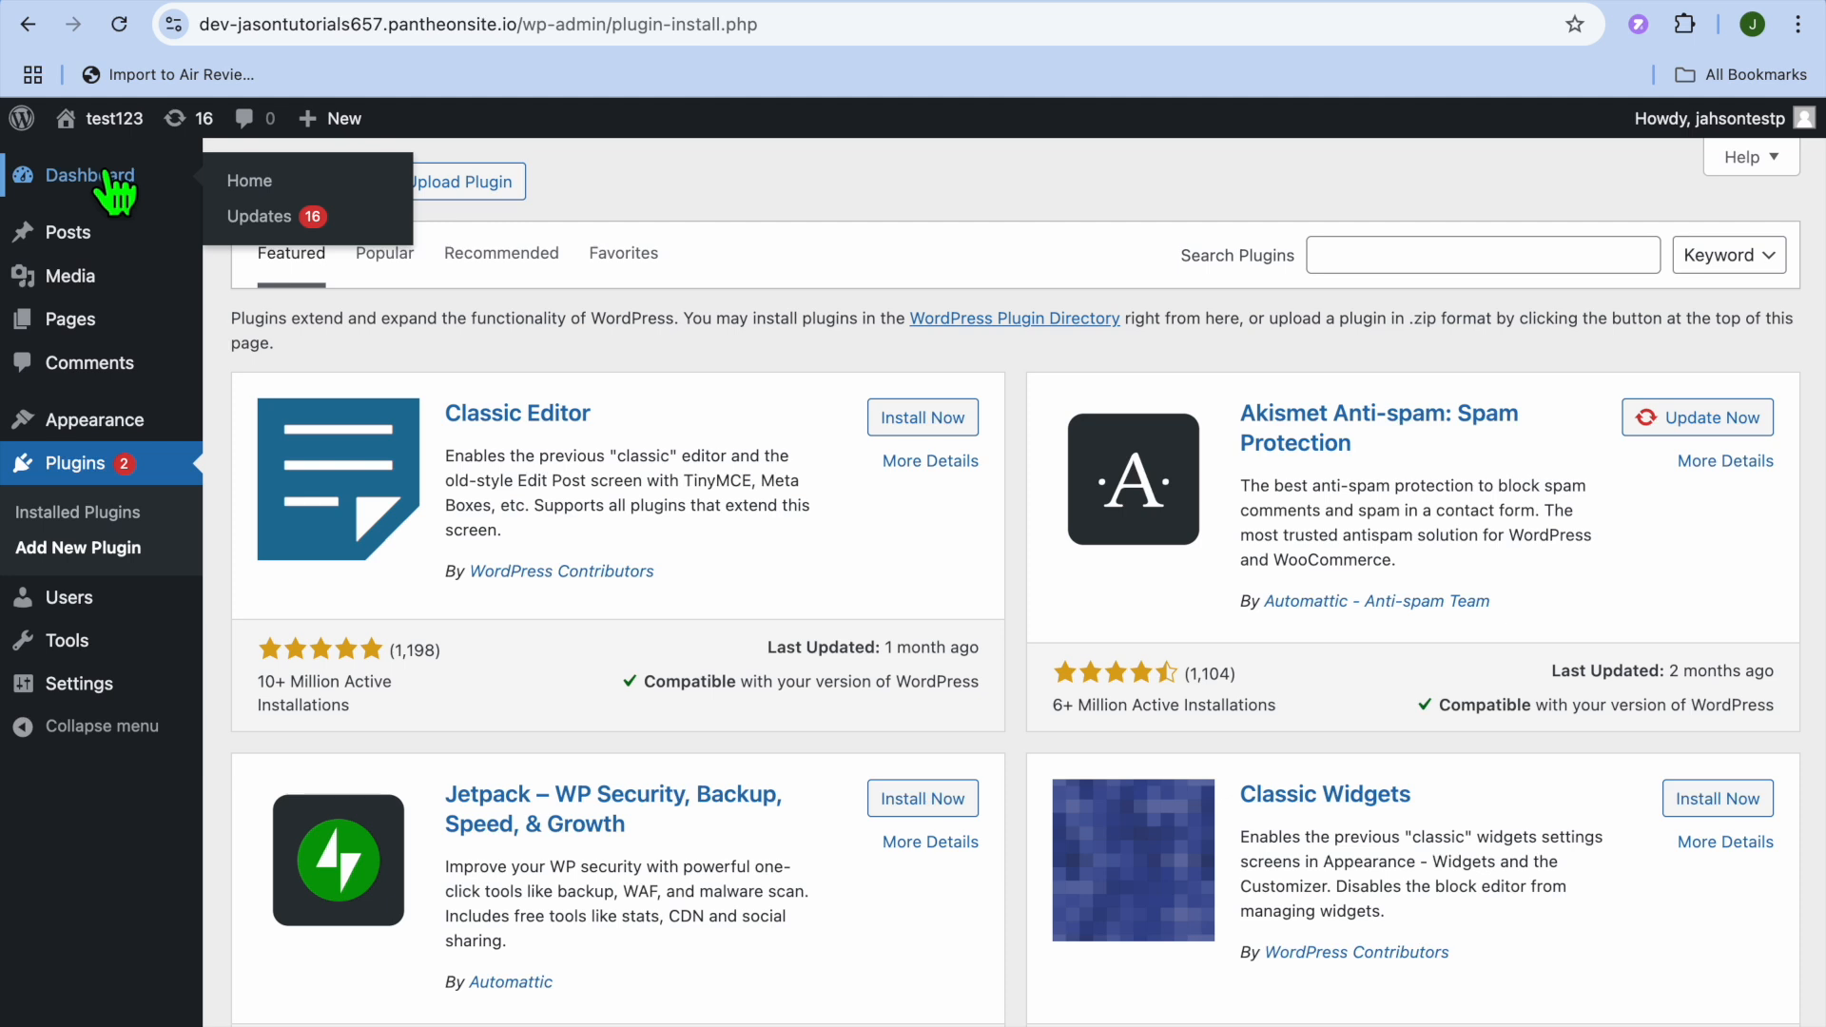
pyautogui.moveTo(99, 128)
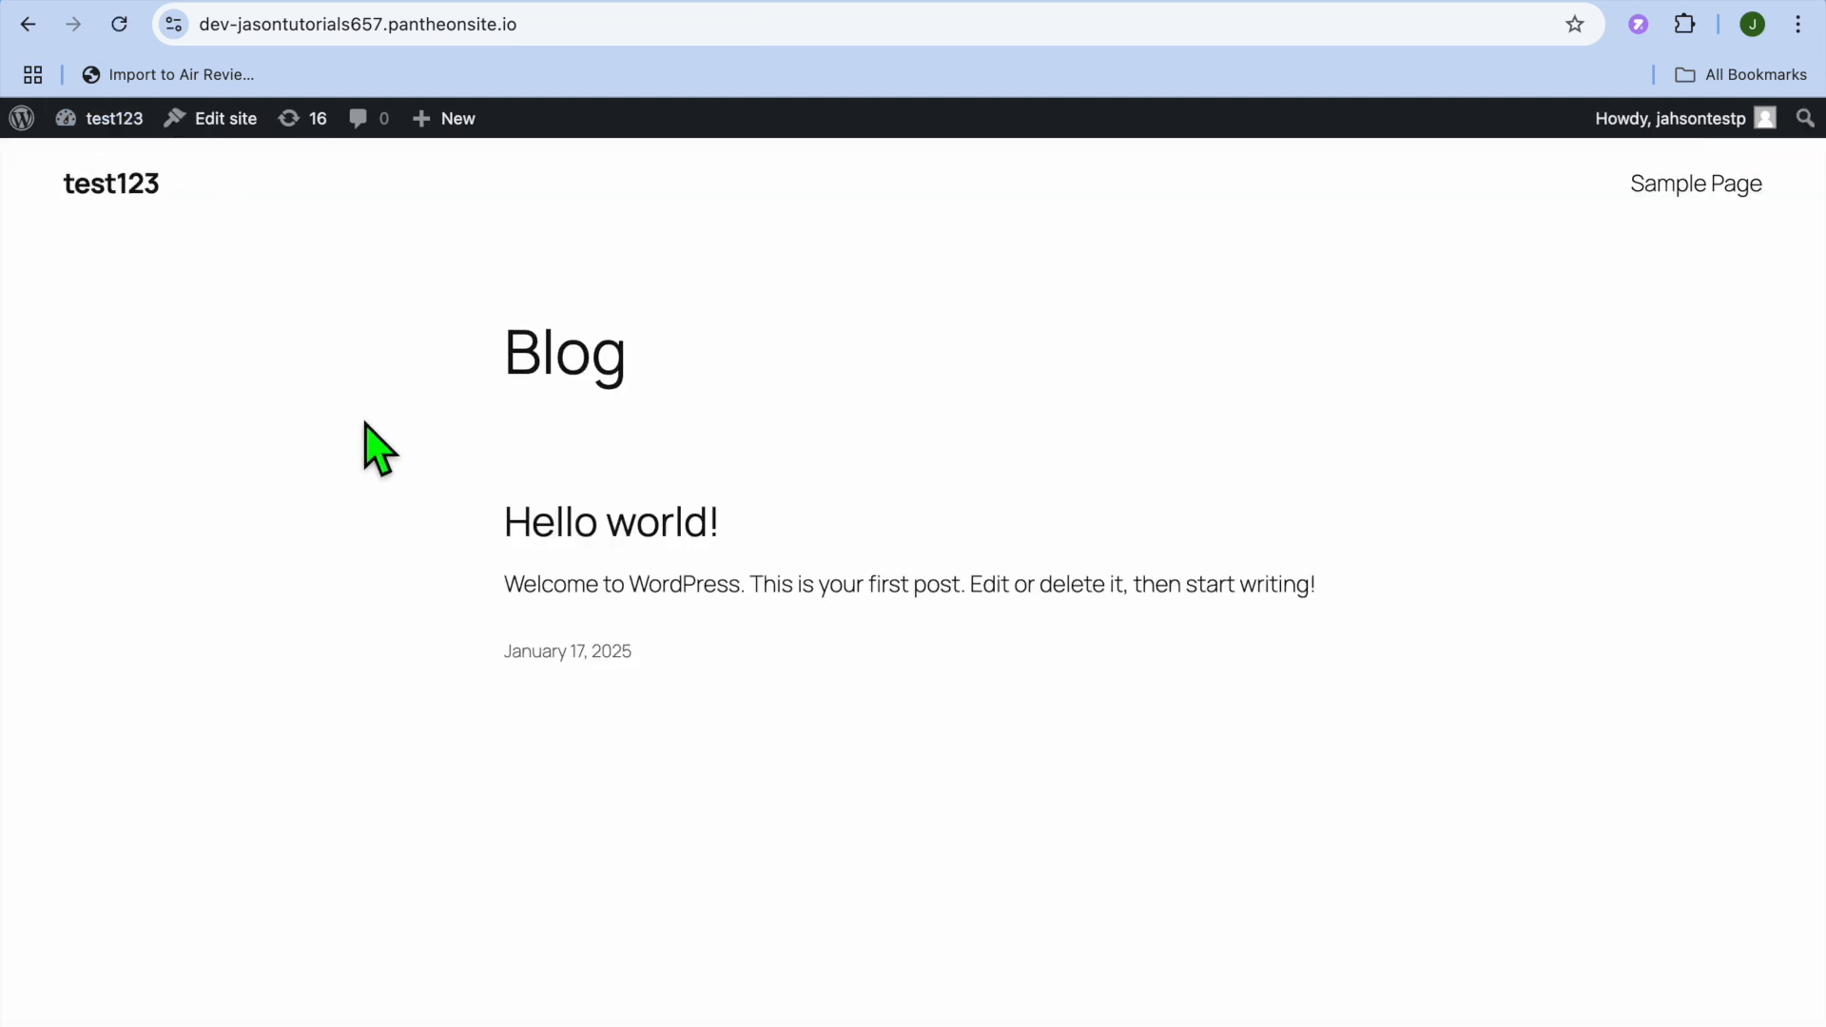
pyautogui.scroll(-5, 858, 419)
pyautogui.scroll(5, 860, 418)
pyautogui.moveTo(1332, 5)
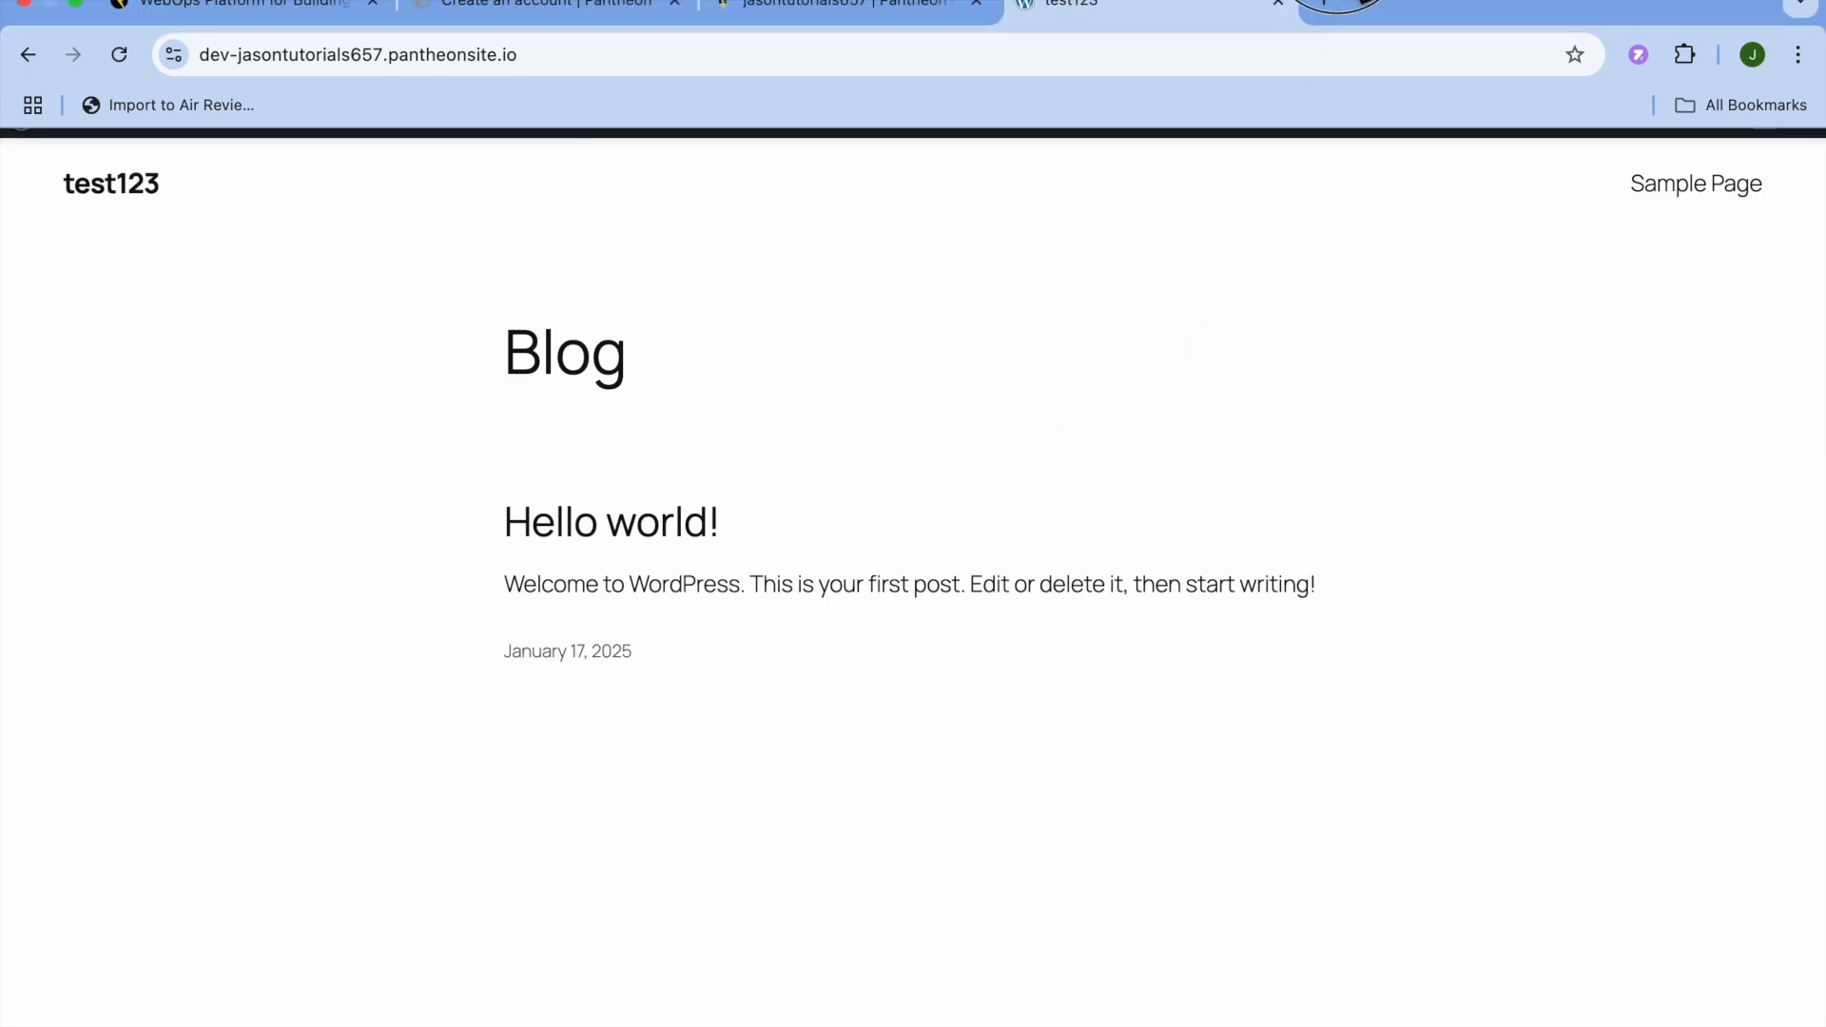